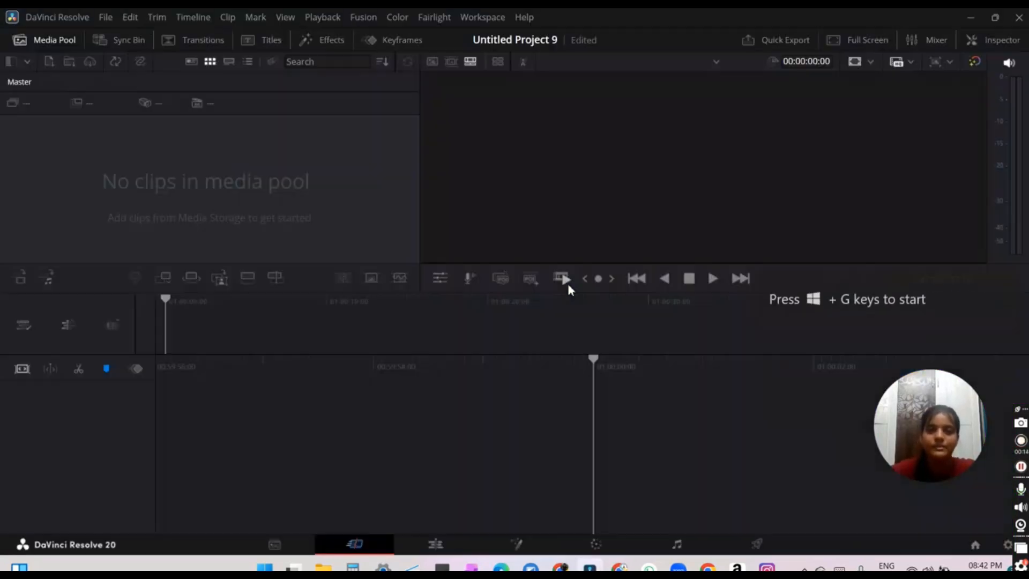
- Place a Fusion Composition on a new timeline in the edit workspace and open it in the Fusion workspace
{"action": "left_click", "coordinate": [454, 552]}
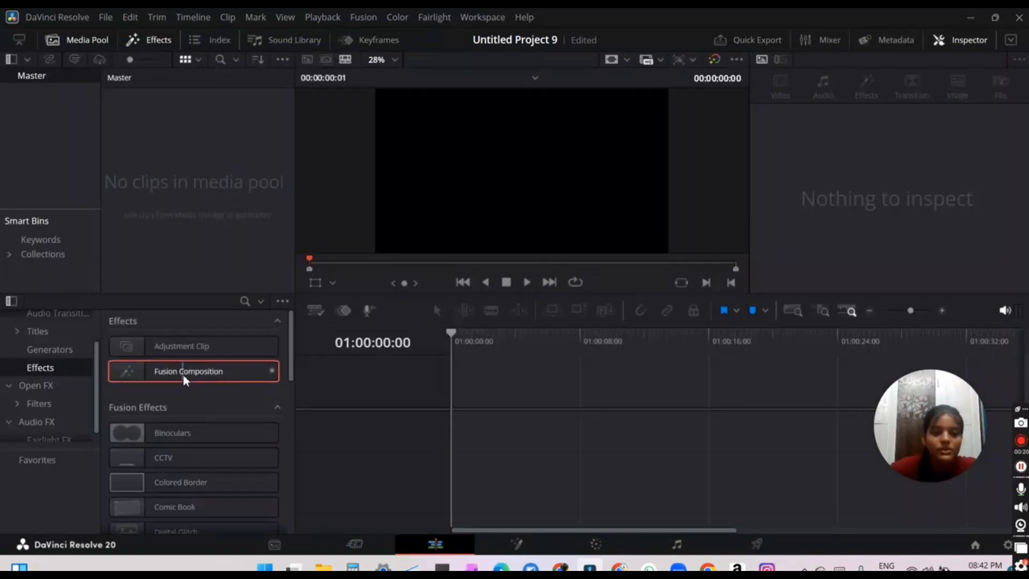
{"action": "left_click_drag", "start_coordinate": [184, 379], "coordinate": [423, 417]}
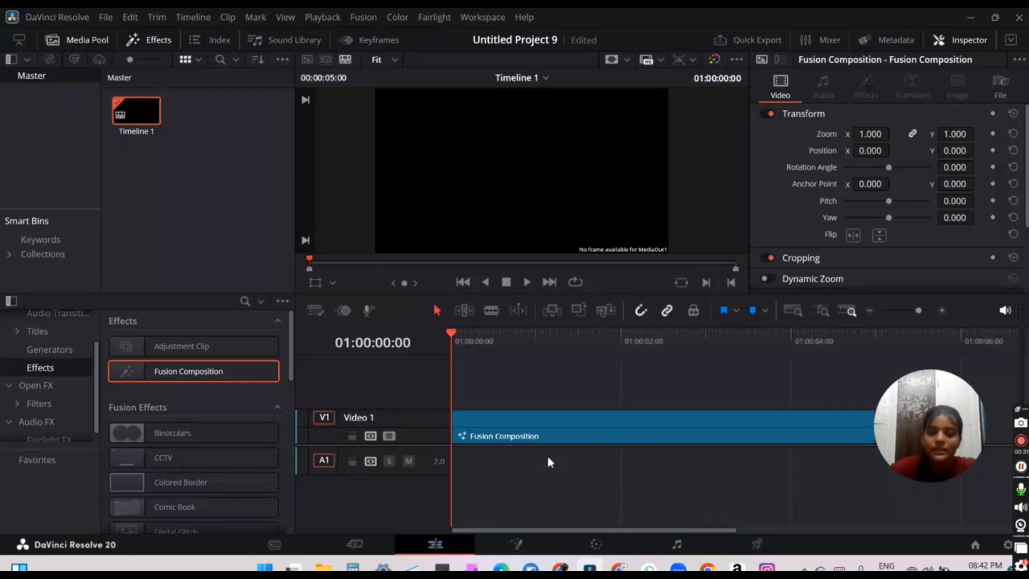
{"action": "left_click", "coordinate": [536, 540]}
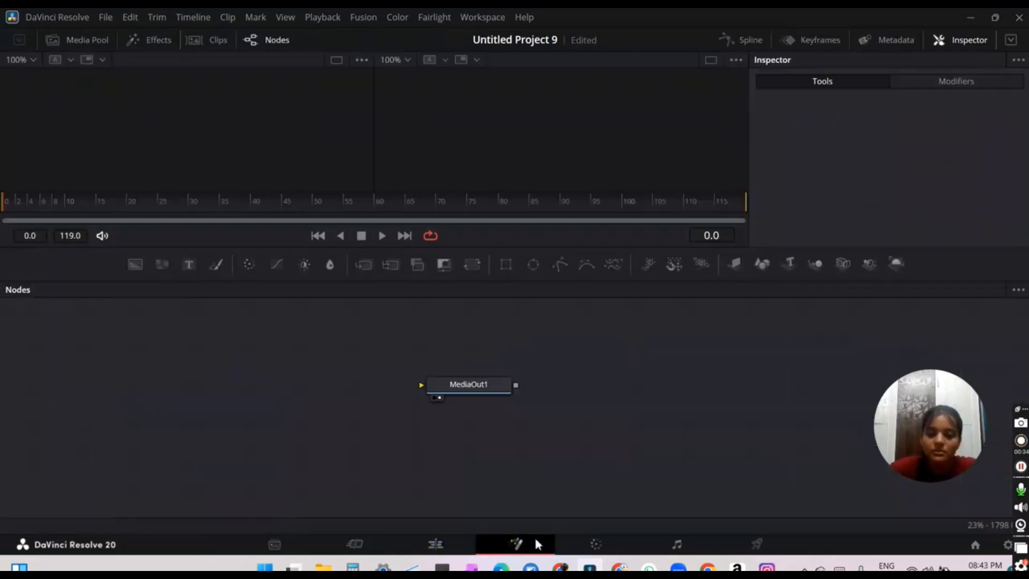
- Move the MediaOut node aside to free up space and add a Renderer 3D node ahead of it
{"action": "left_click_drag", "start_coordinate": [473, 393], "coordinate": [760, 408]}
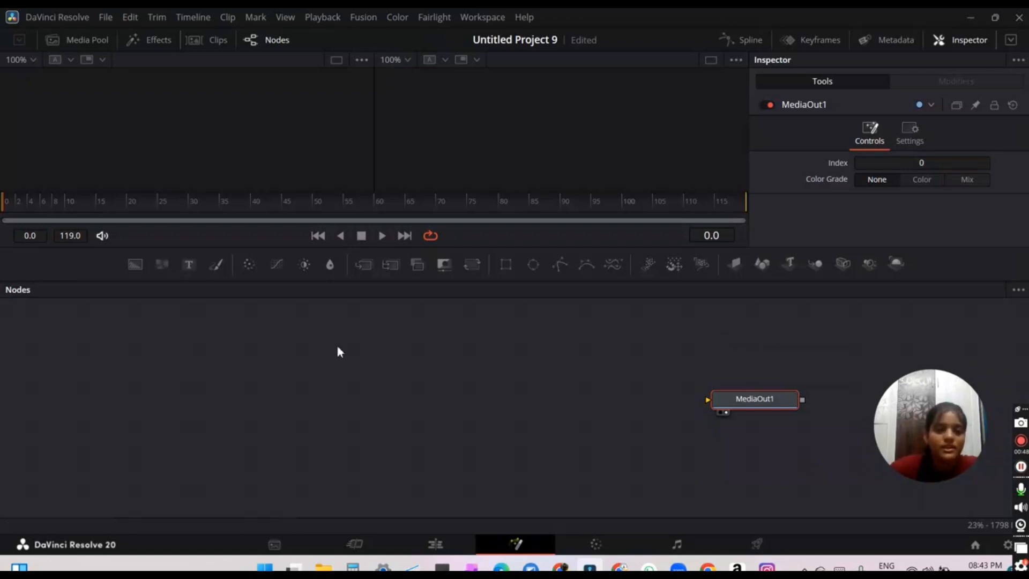
{"action": "left_click", "coordinate": [615, 360]}
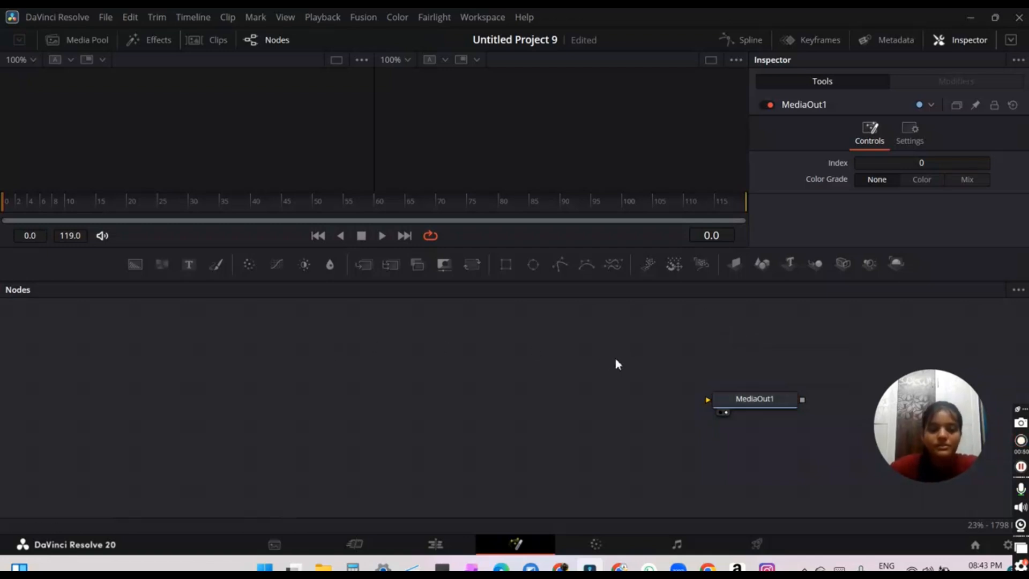
{"action": "key", "text": "shift+space"}
{"action": "type", "text": "r"}
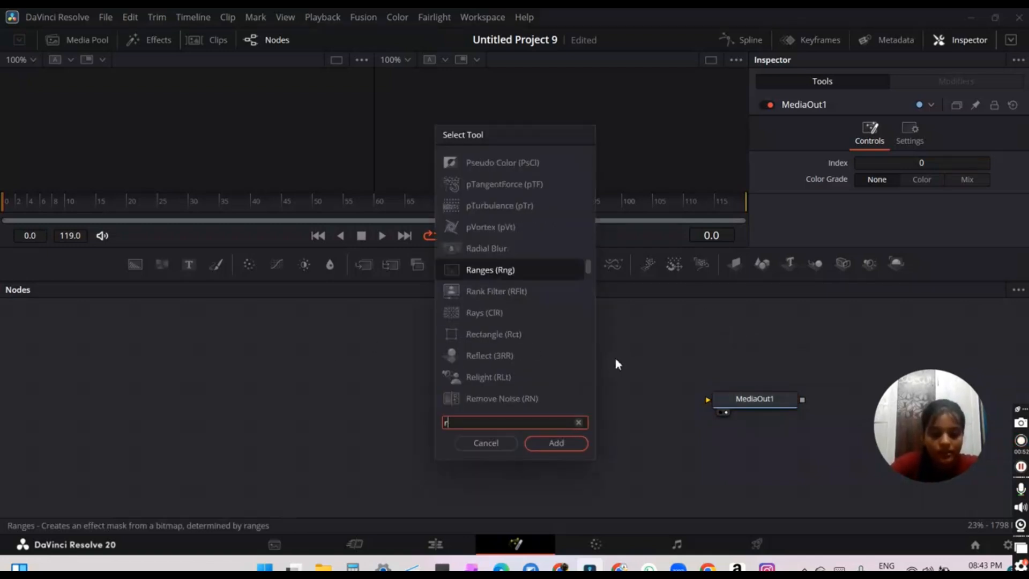
{"action": "type", "text": "ender"}
{"action": "key", "text": "Return"}
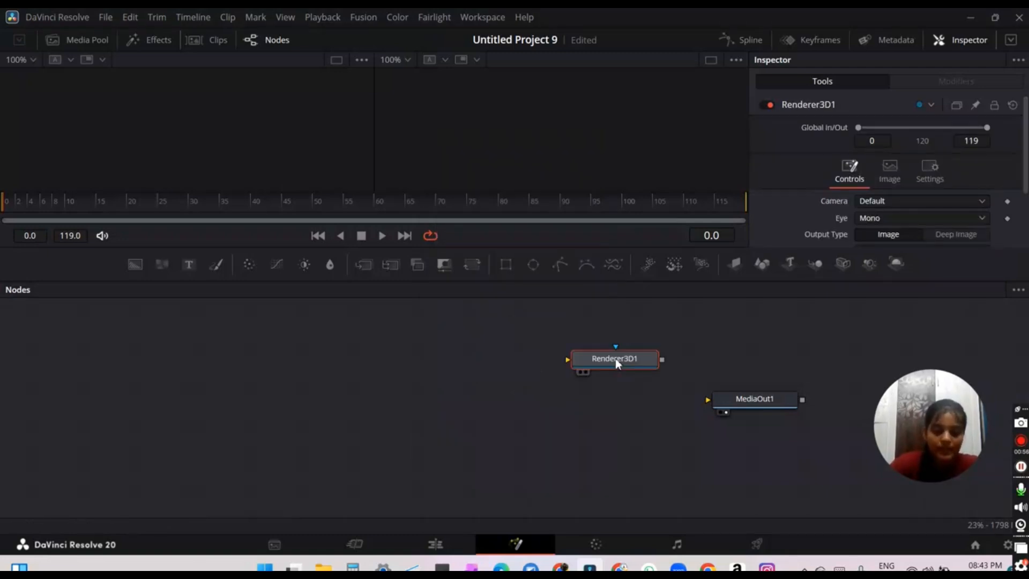
- Add a Merge 3D node to the composition
{"action": "key", "text": "shift+space"}
{"action": "key", "text": "BackSpace"}
{"action": "type", "text": "merg"}
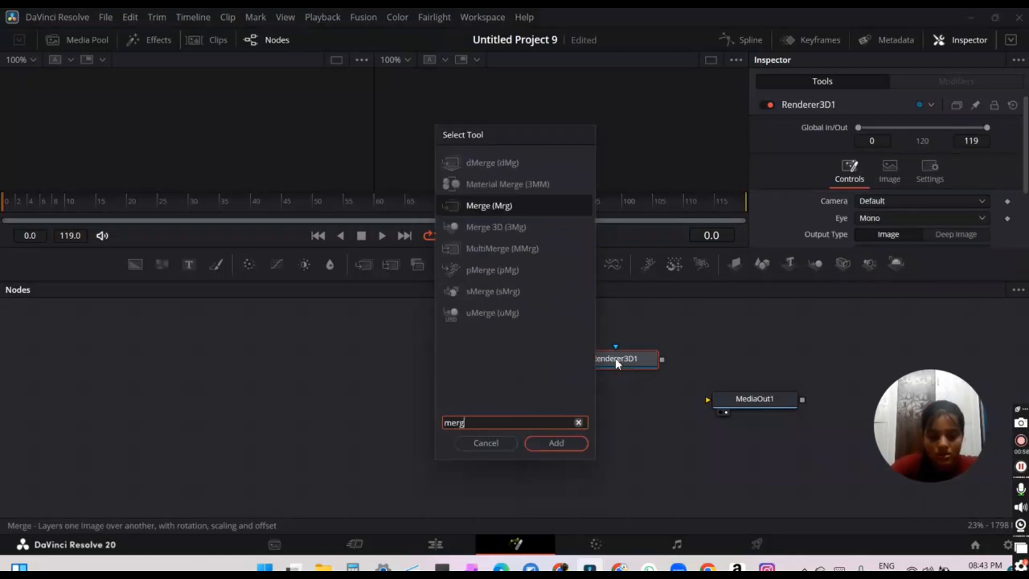
{"action": "type", "text": "e"}
{"action": "key", "text": "Down"}
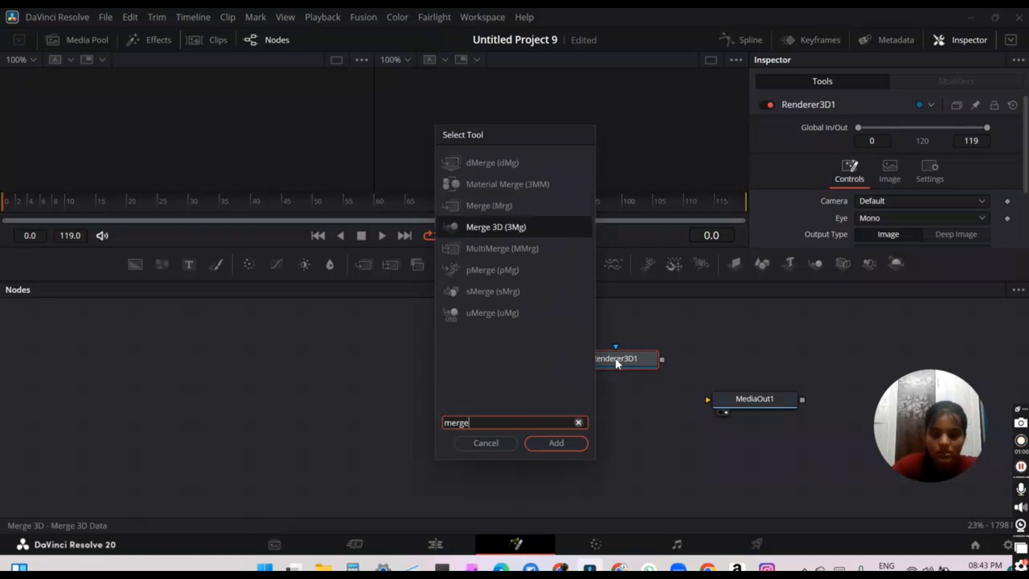
{"action": "key", "text": "Return"}
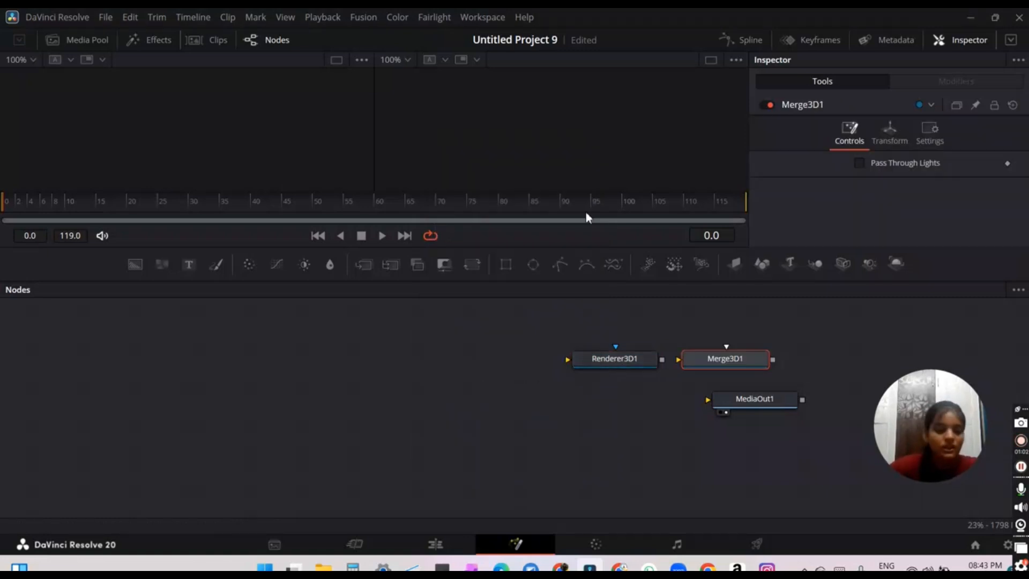
- Add a Camera 3D node feeding the Merge 3D node and place it clear of the other nodes
{"action": "key", "text": "shift+space"}
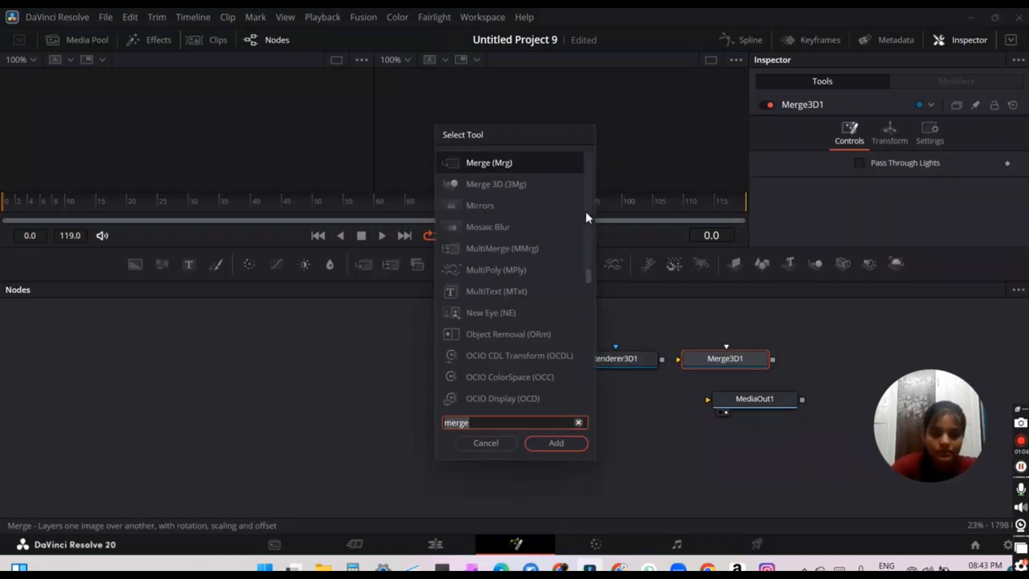
{"action": "type", "text": "cam"}
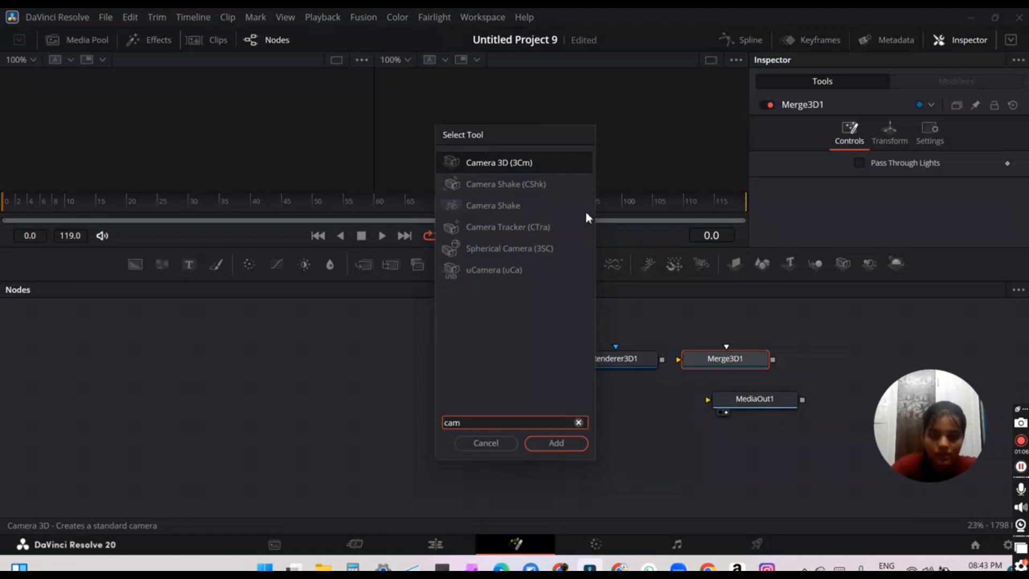
{"action": "key", "text": "Return"}
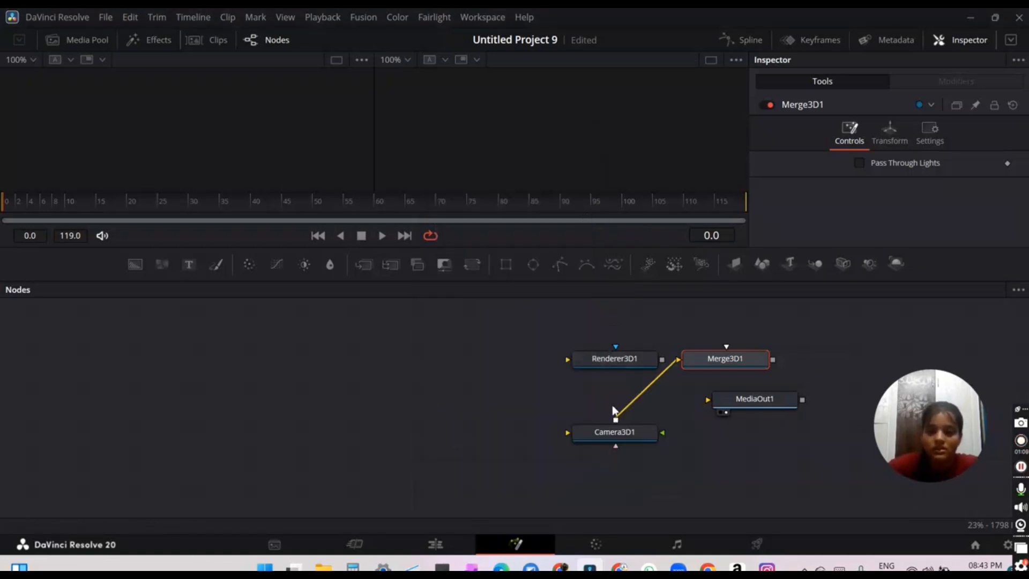
{"action": "left_click_drag", "start_coordinate": [610, 430], "coordinate": [429, 323]}
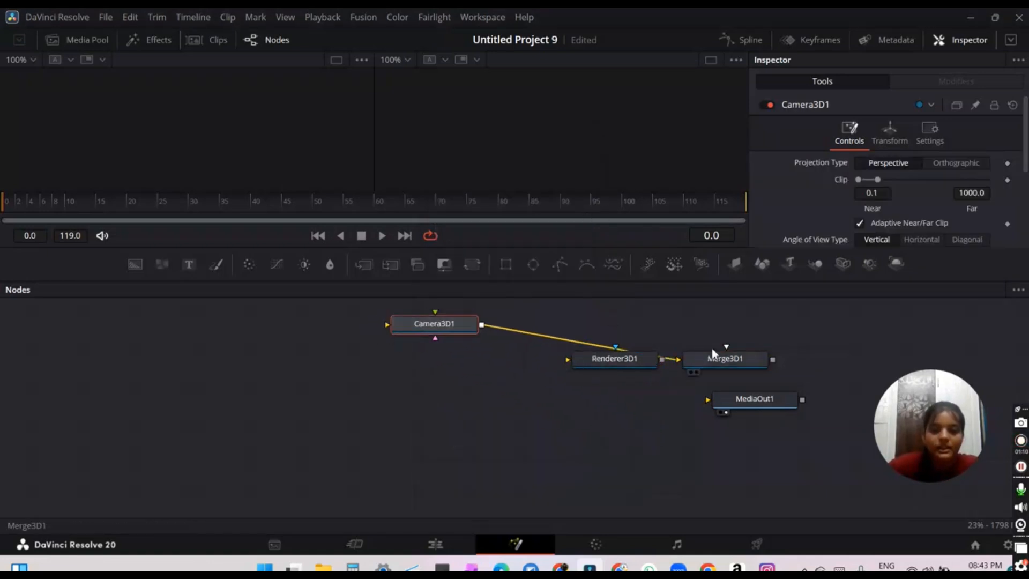
- Line up the Merge 3D and Renderer 3D nodes and connect Merge 3D through Renderer 3D to MediaOut
{"action": "left_click_drag", "start_coordinate": [713, 349], "coordinate": [409, 385]}
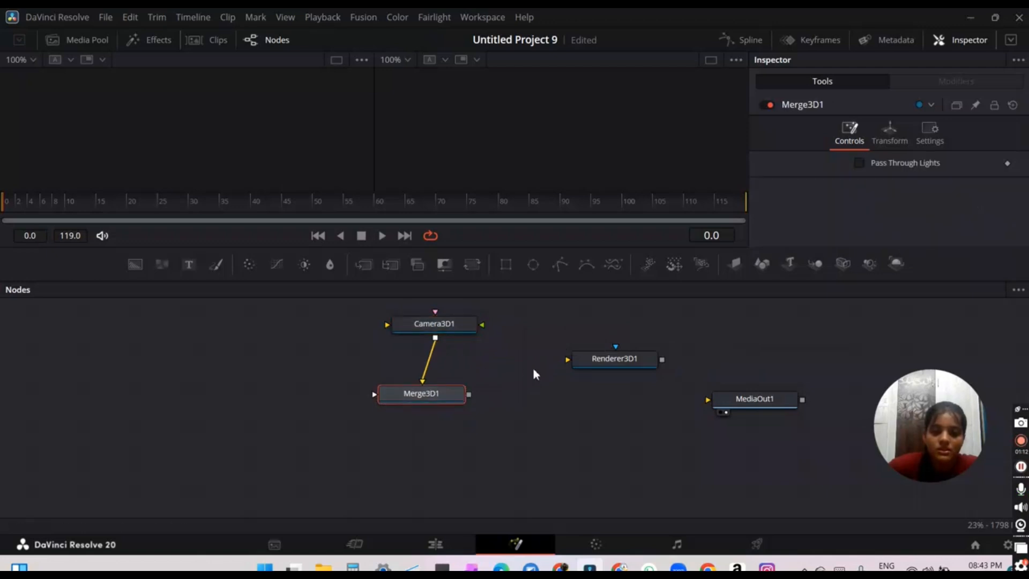
{"action": "left_click_drag", "start_coordinate": [618, 361], "coordinate": [615, 401]}
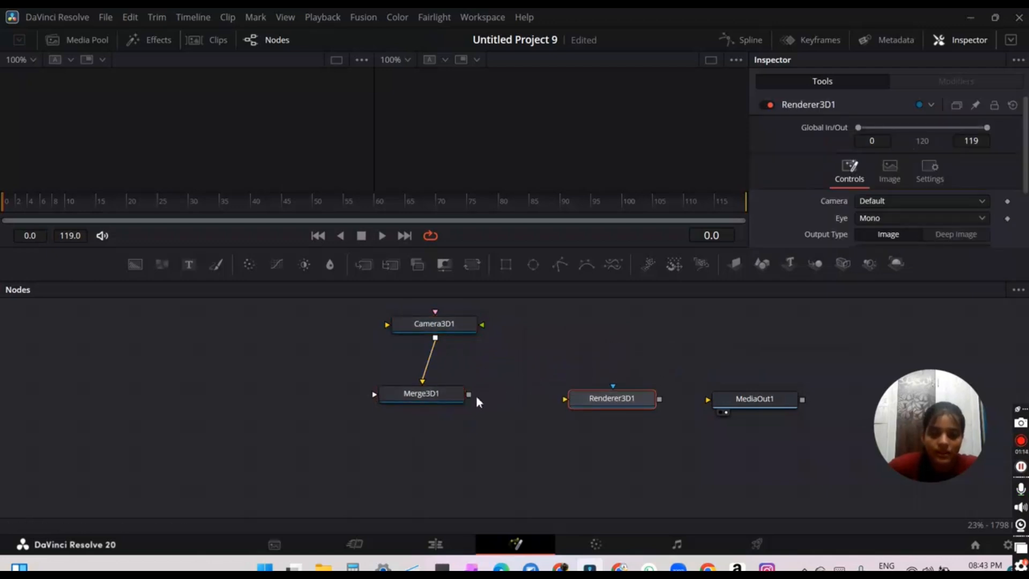
{"action": "left_click_drag", "start_coordinate": [469, 395], "coordinate": [596, 403]}
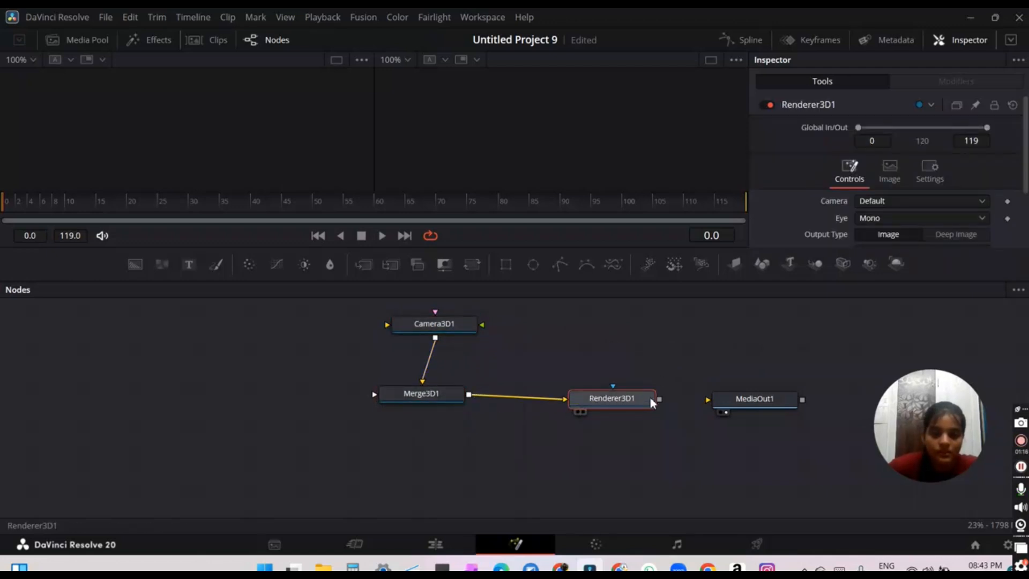
{"action": "left_click_drag", "start_coordinate": [659, 400], "coordinate": [718, 403]}
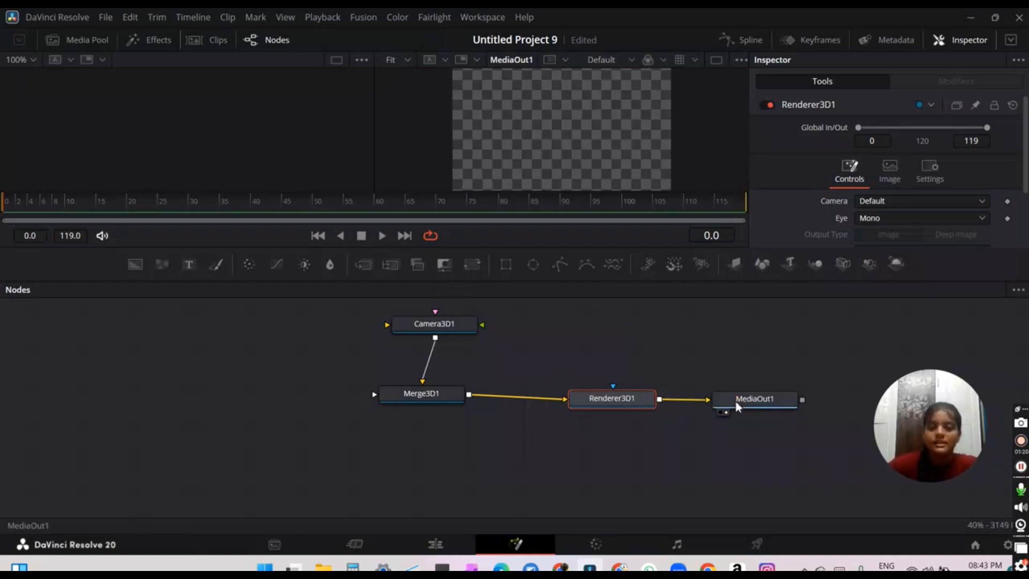
- Rearrange MediaOut, Renderer 3D and Merge 3D into a compact row with the Camera 3D node above Merge 3D
{"action": "left_click_drag", "start_coordinate": [737, 407], "coordinate": [775, 416]}
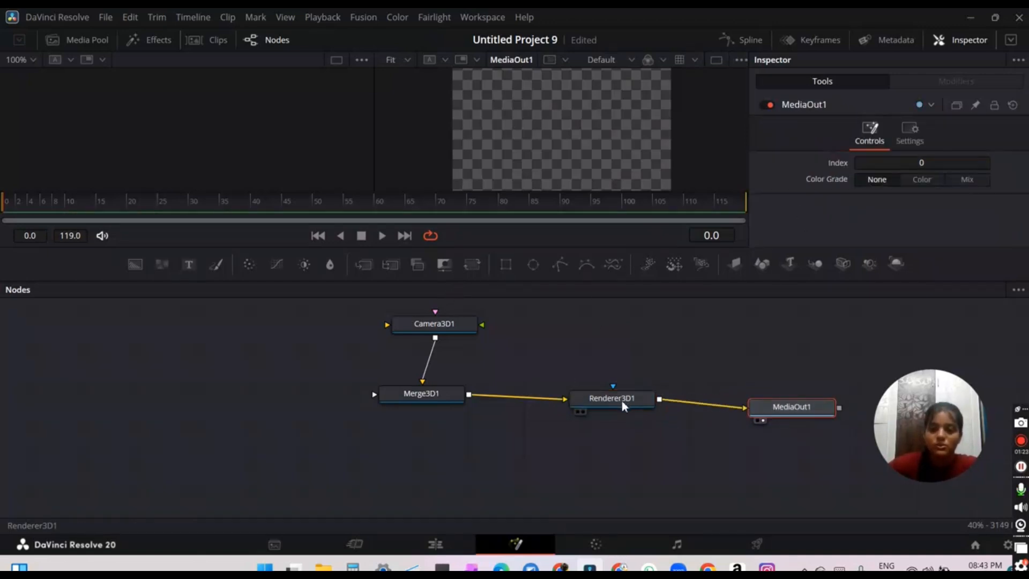
{"action": "left_click_drag", "start_coordinate": [622, 401], "coordinate": [697, 414]}
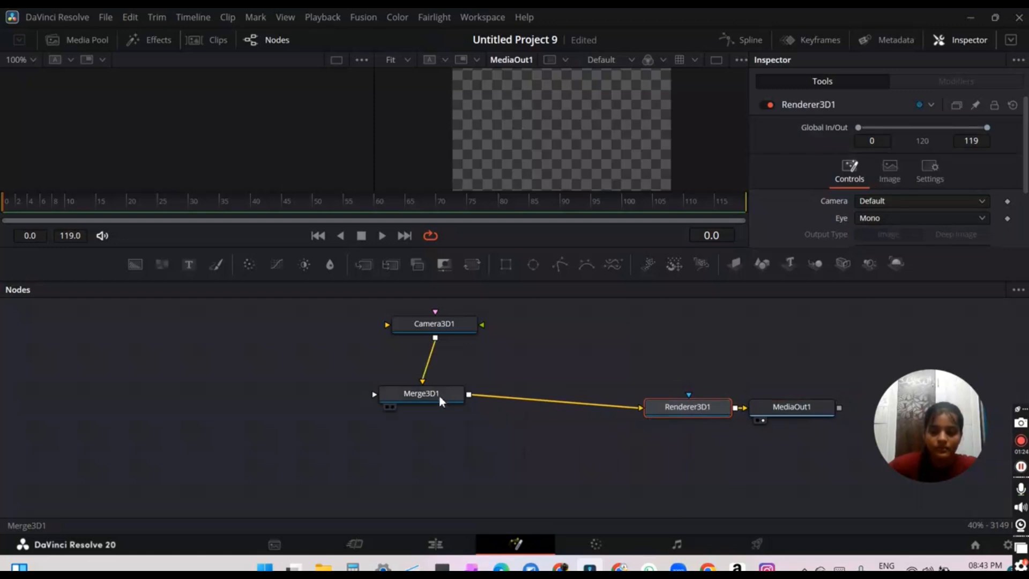
{"action": "left_click_drag", "start_coordinate": [439, 395], "coordinate": [599, 411]}
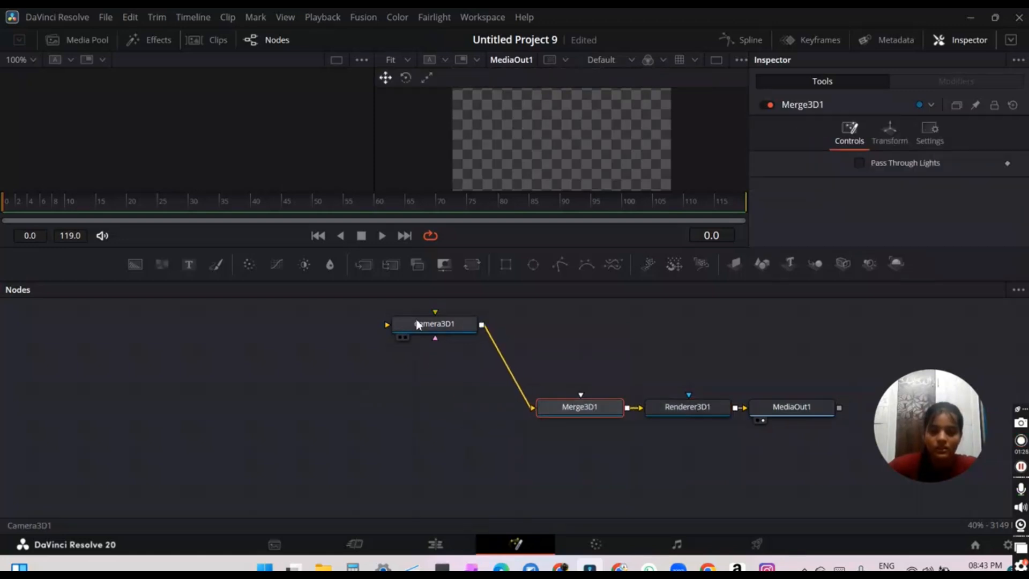
{"action": "left_click_drag", "start_coordinate": [434, 324], "coordinate": [568, 322]}
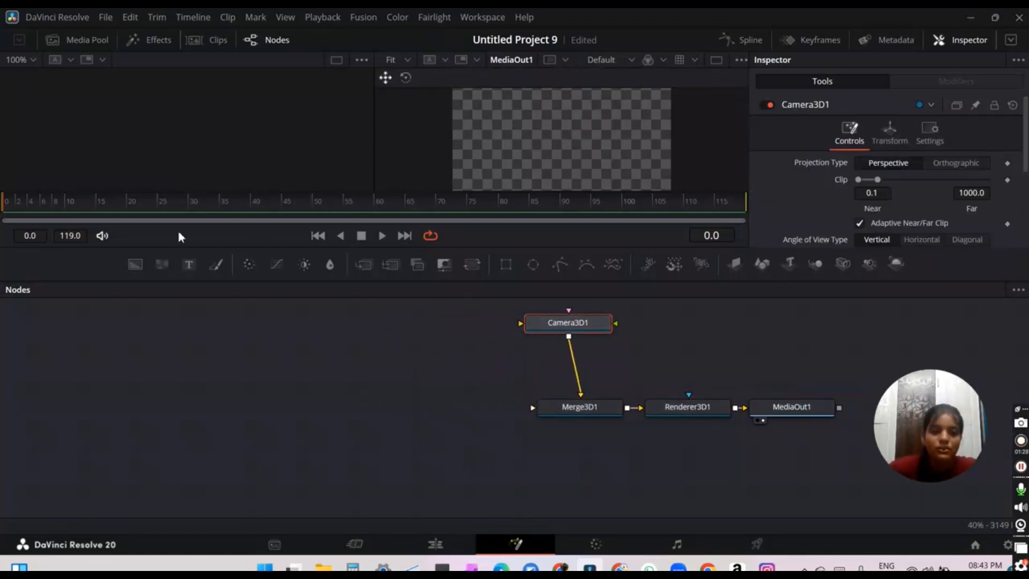
- Add a separate Background node away from the 3D chain and mask it with an Ellipse node placed beside it
{"action": "left_click", "coordinate": [137, 262]}
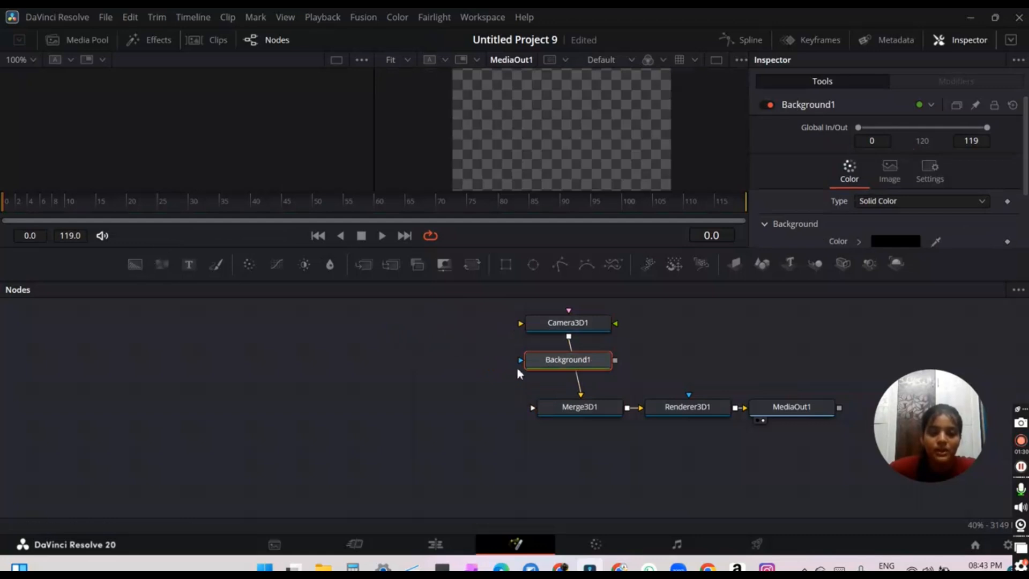
{"action": "left_click_drag", "start_coordinate": [543, 371], "coordinate": [221, 402]}
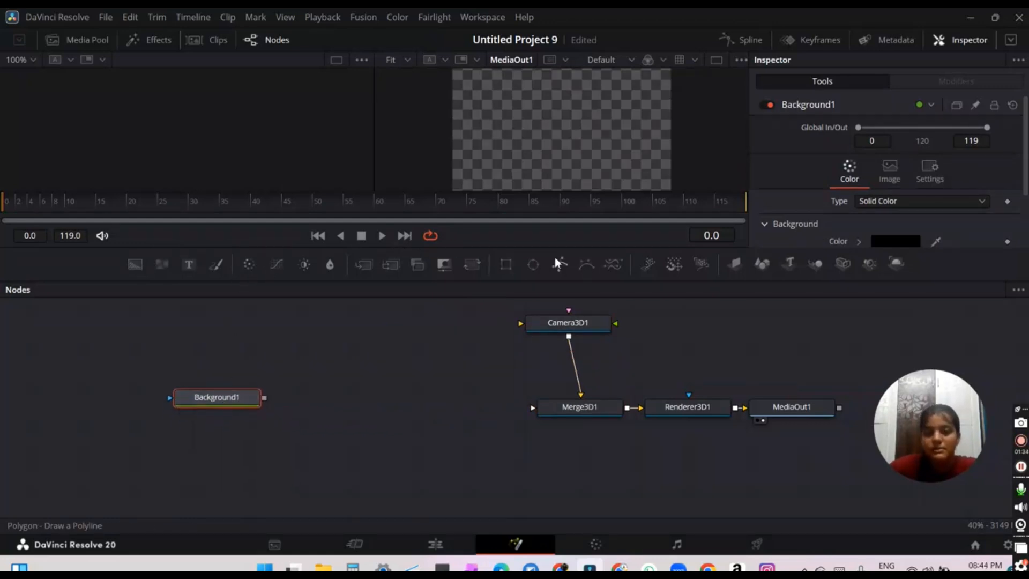
{"action": "left_click", "coordinate": [535, 260]}
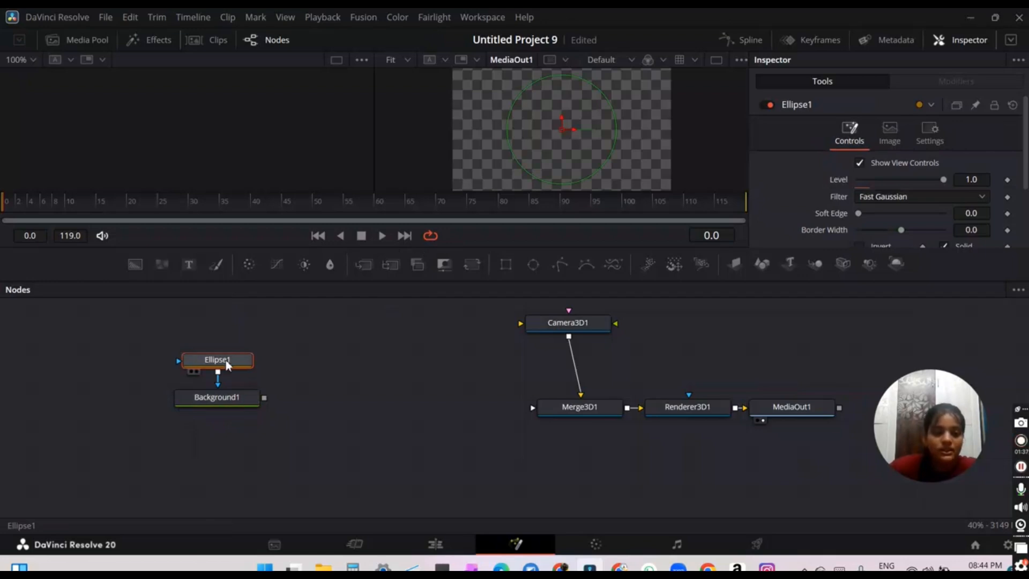
{"action": "left_click_drag", "start_coordinate": [226, 368], "coordinate": [86, 403]}
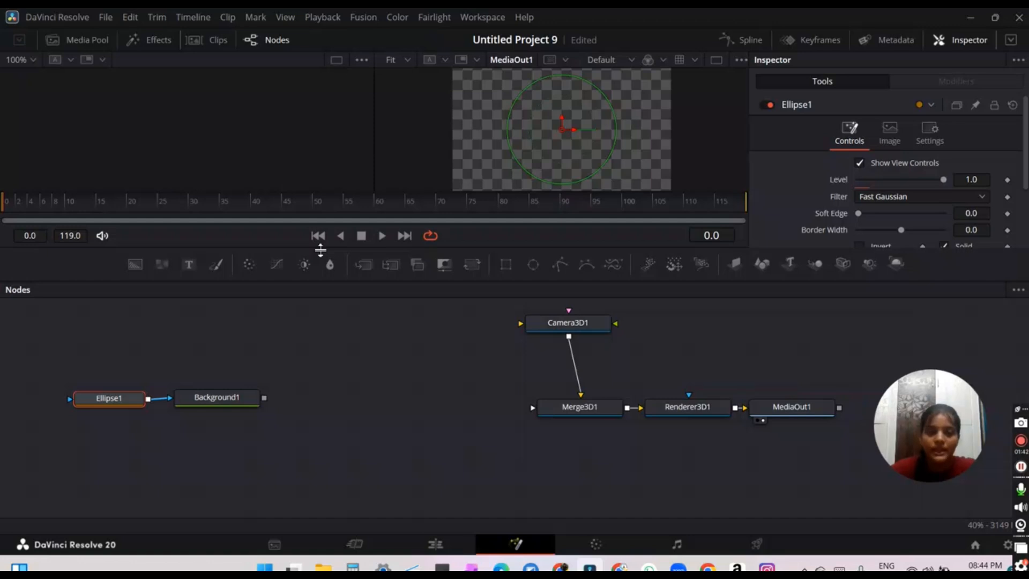
- Show the Ellipse mask in the first viewer and the Background node in the second viewer
{"action": "left_click", "coordinate": [181, 410]}
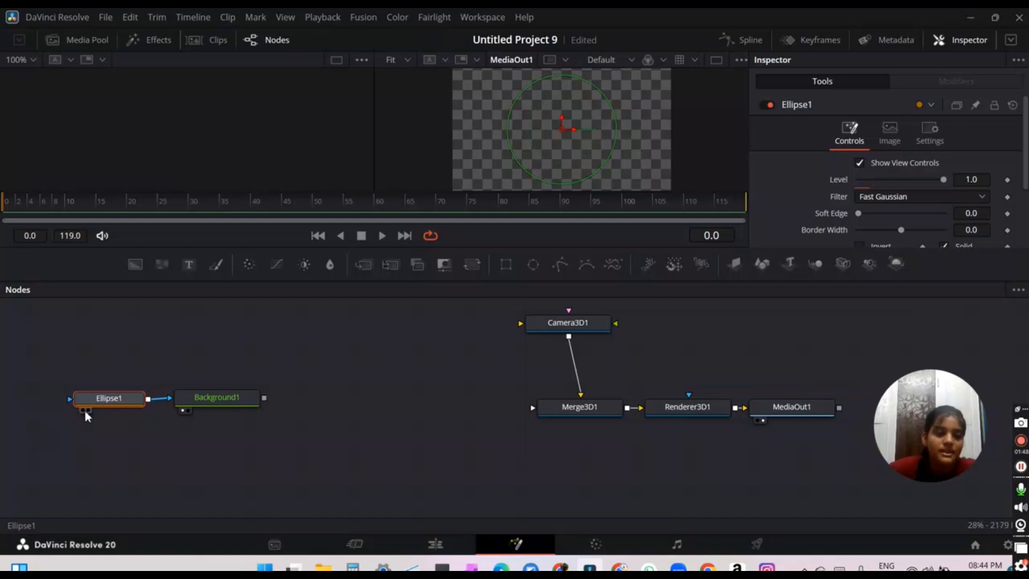
{"action": "left_click", "coordinate": [86, 411]}
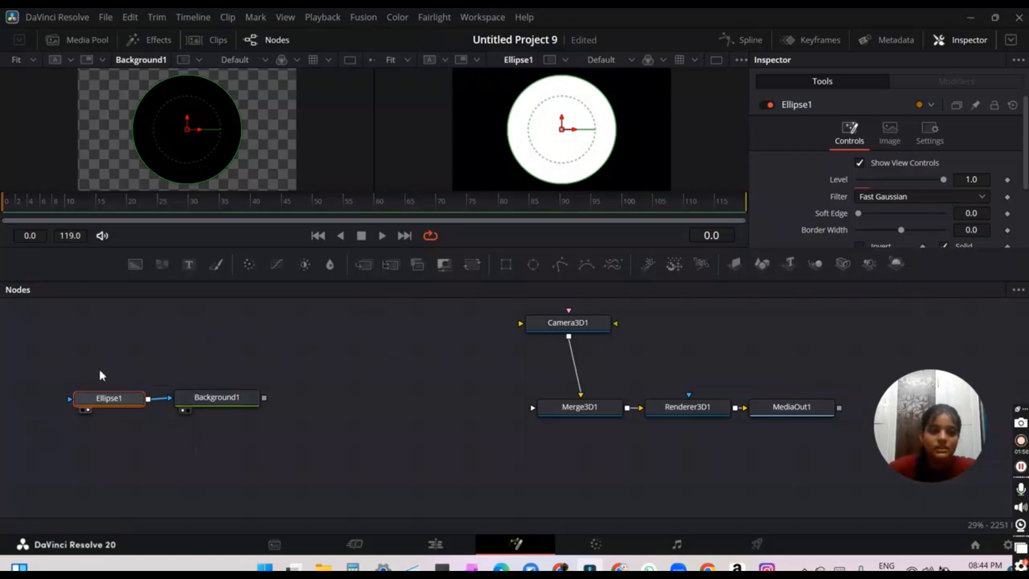
{"action": "left_click", "coordinate": [189, 410]}
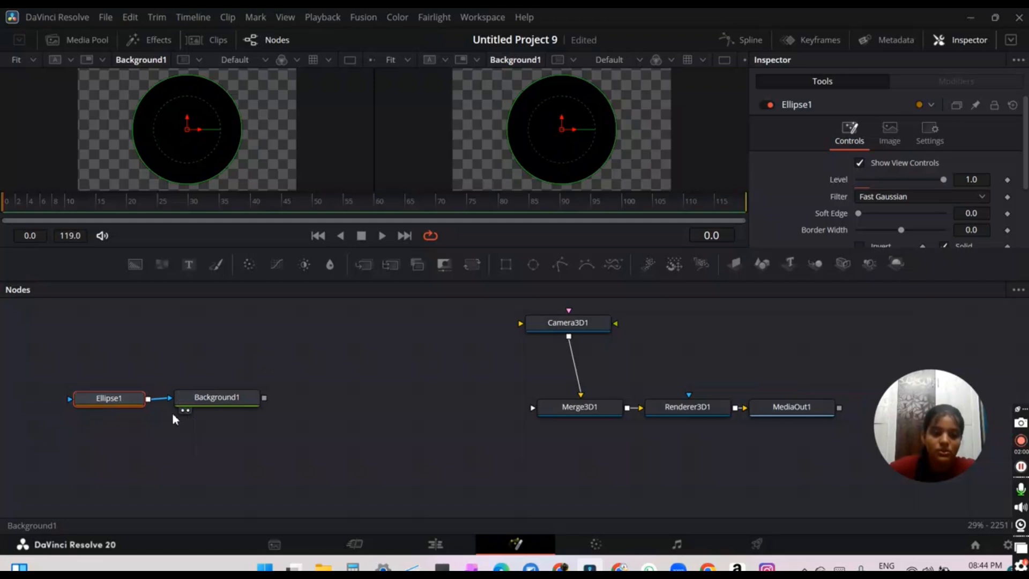
{"action": "left_click", "coordinate": [83, 410]}
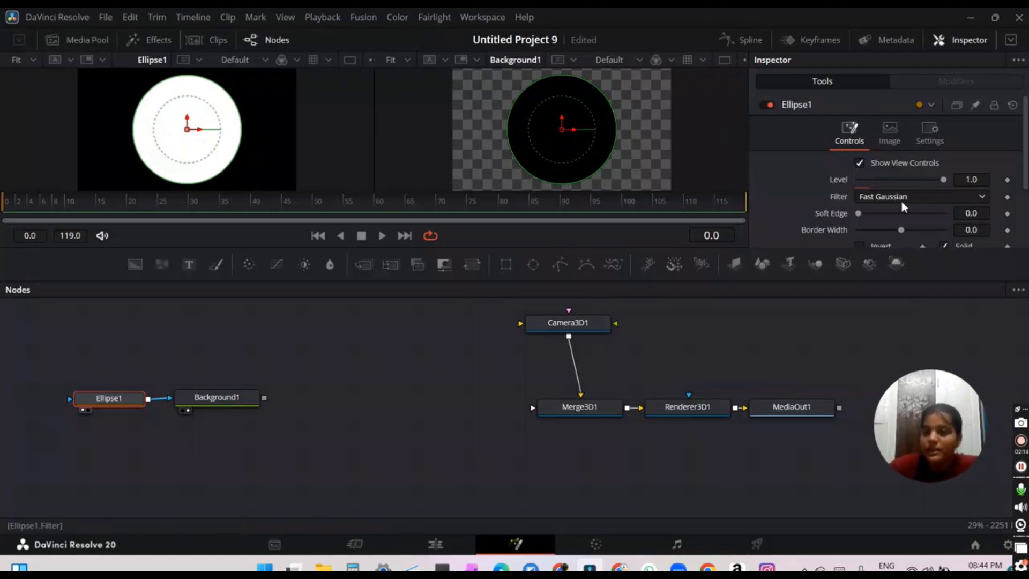
- Turn the Ellipse mask into a ring by disabling Solid and setting its Border Width to 0.07
{"action": "scroll", "coordinate": [902, 201], "scroll_direction": "down", "scroll_amount": 3}
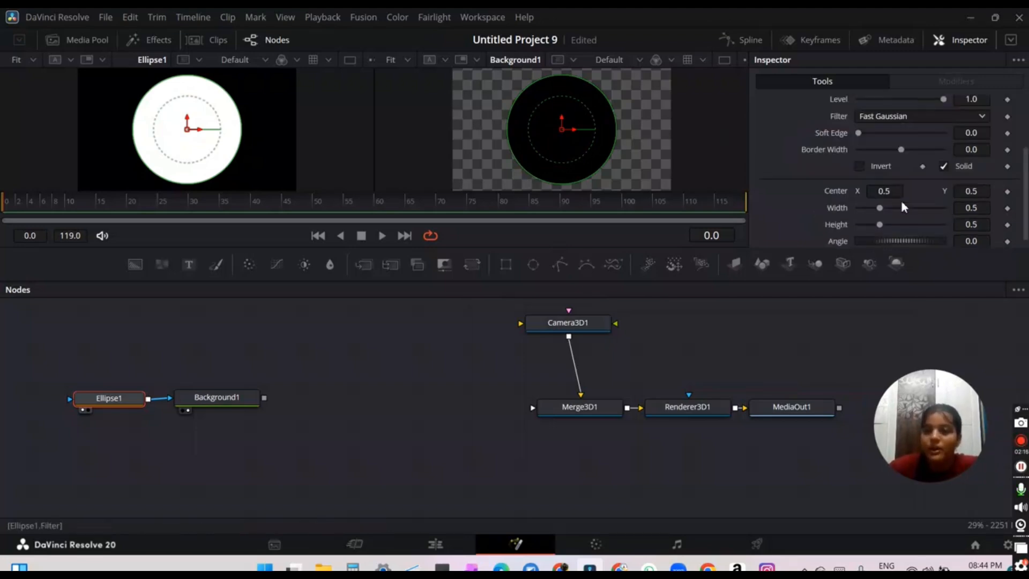
{"action": "left_click", "coordinate": [945, 167]}
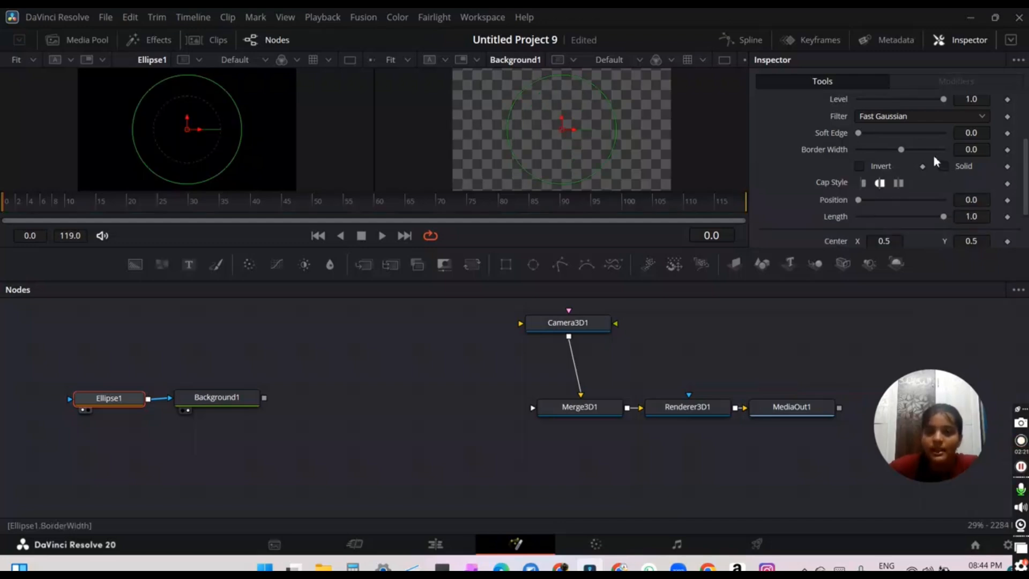
{"action": "left_click_drag", "start_coordinate": [901, 149], "coordinate": [917, 151]}
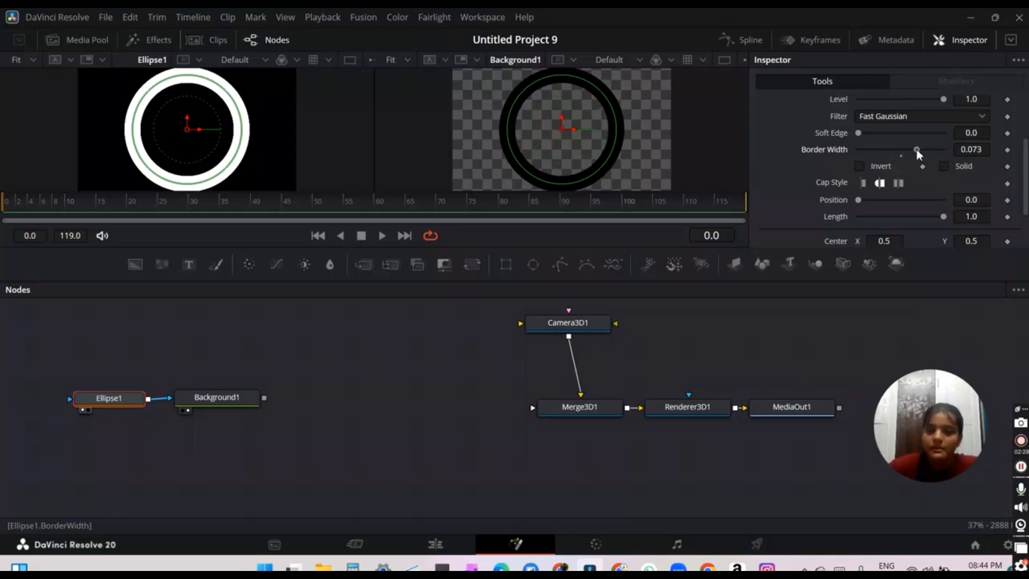
{"action": "left_click_drag", "start_coordinate": [916, 151], "coordinate": [915, 151]}
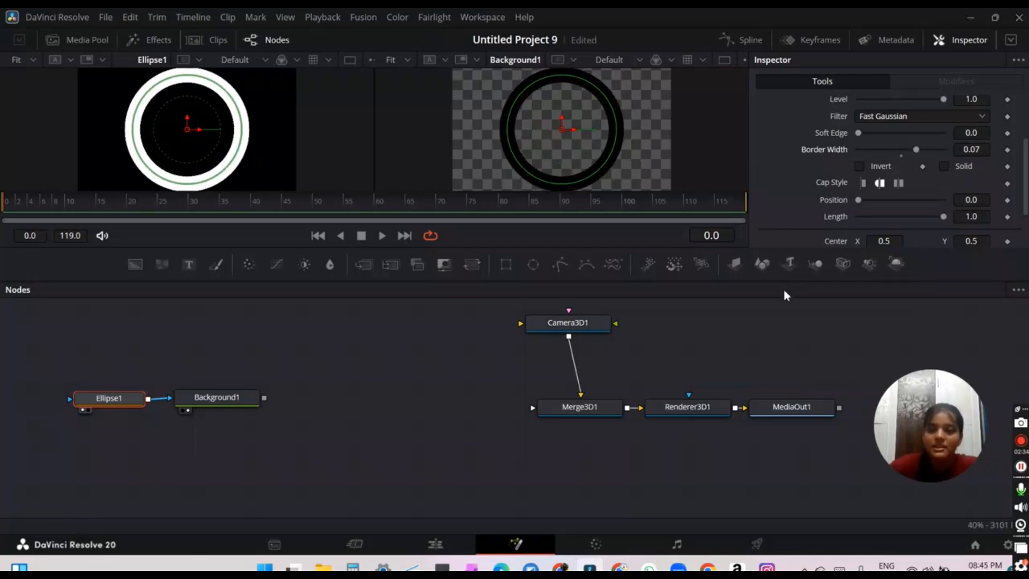
{"action": "scroll", "coordinate": [871, 209], "scroll_direction": "up", "scroll_amount": 3}
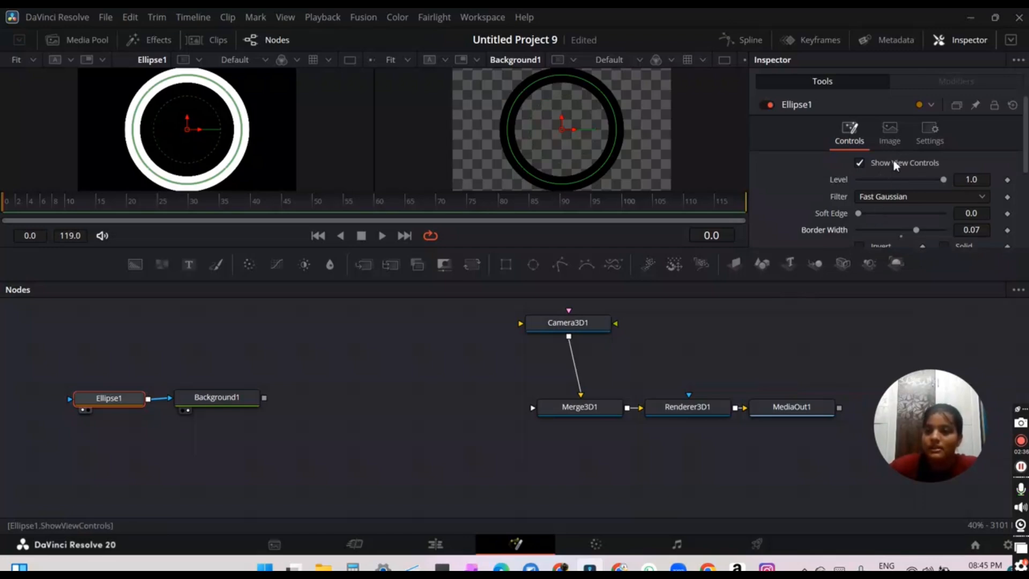
- Change the Background node's color type from a solid color to Gradient
{"action": "scroll", "coordinate": [891, 156], "scroll_direction": "down", "scroll_amount": 3}
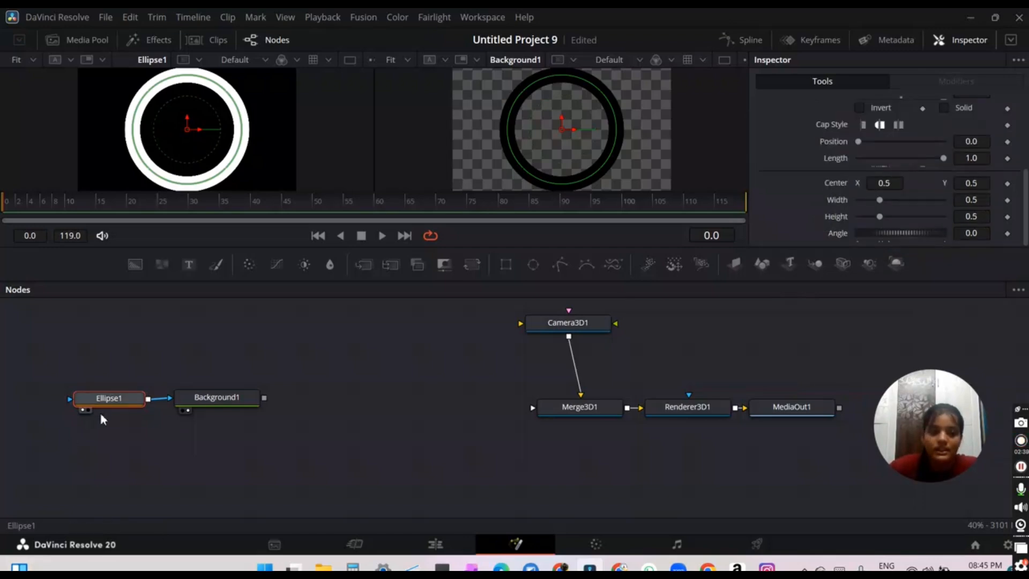
{"action": "left_click", "coordinate": [210, 403]}
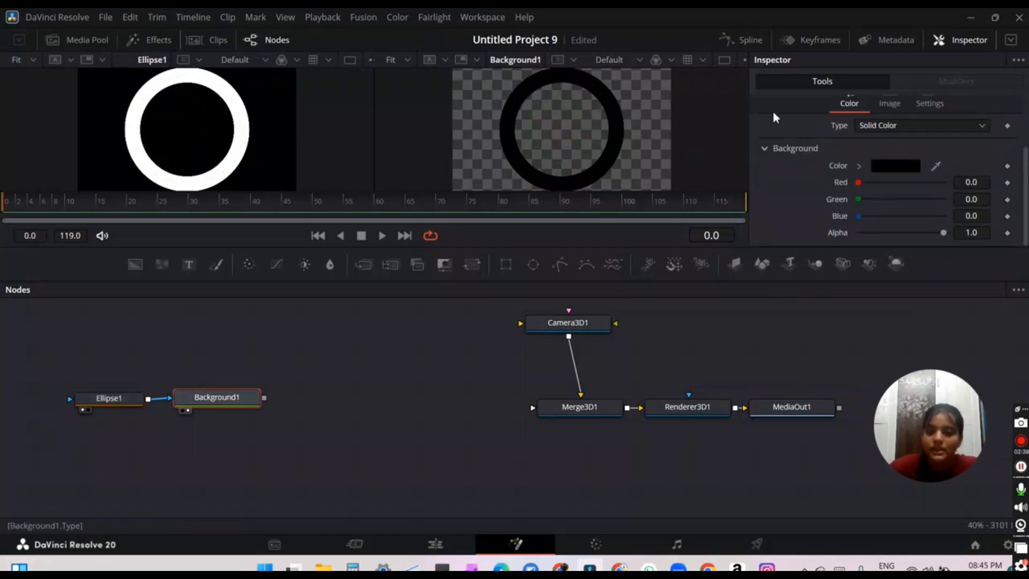
{"action": "left_click", "coordinate": [879, 129]}
{"action": "left_click", "coordinate": [875, 202]}
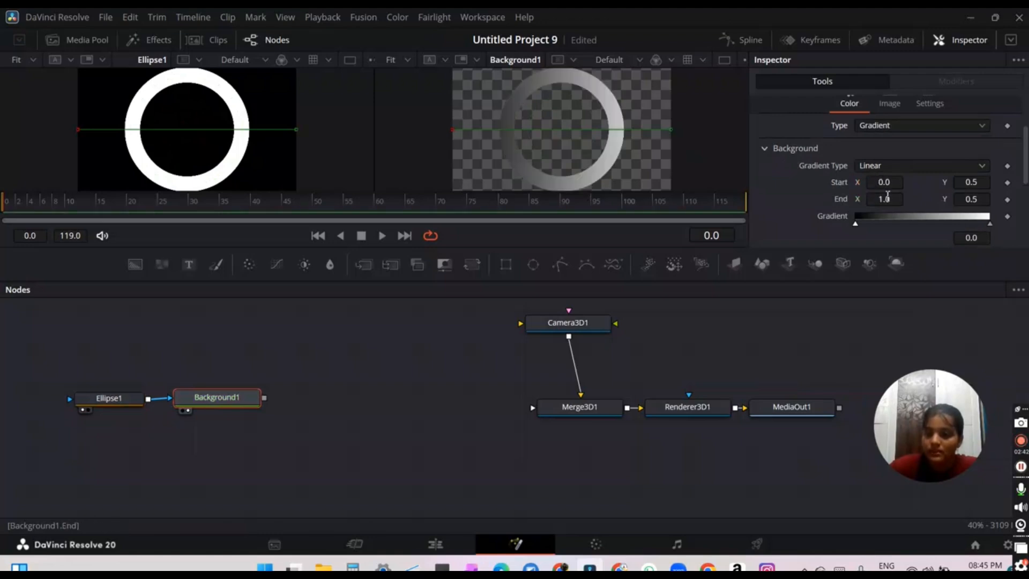
- Color the gradient's start stop purple (#8e23da) and move it to about 0.28 along the gradient
{"action": "scroll", "coordinate": [870, 222], "scroll_direction": "down", "scroll_amount": 2}
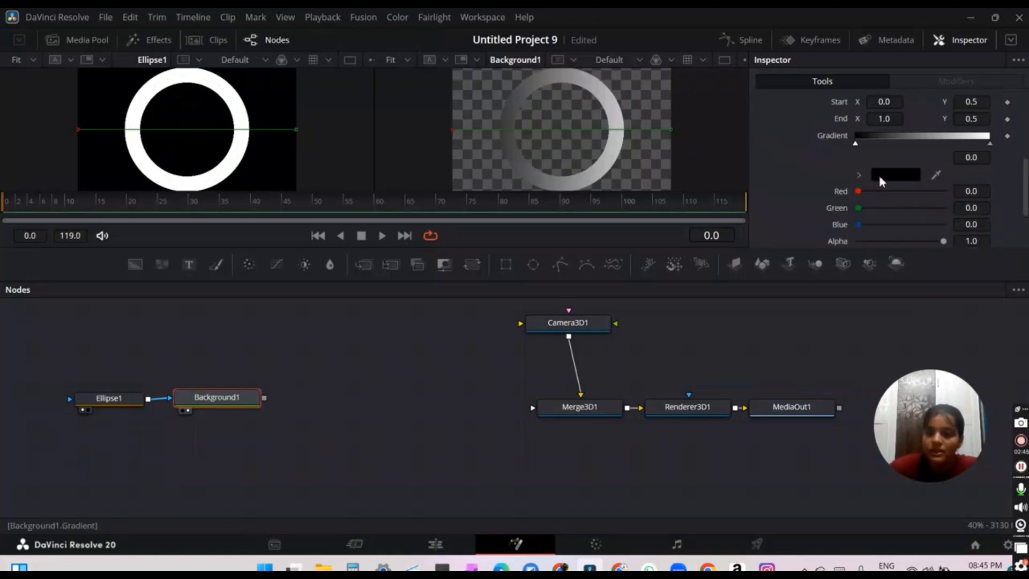
{"action": "left_click", "coordinate": [894, 174]}
{"action": "left_click_drag", "start_coordinate": [617, 214], "coordinate": [538, 198]}
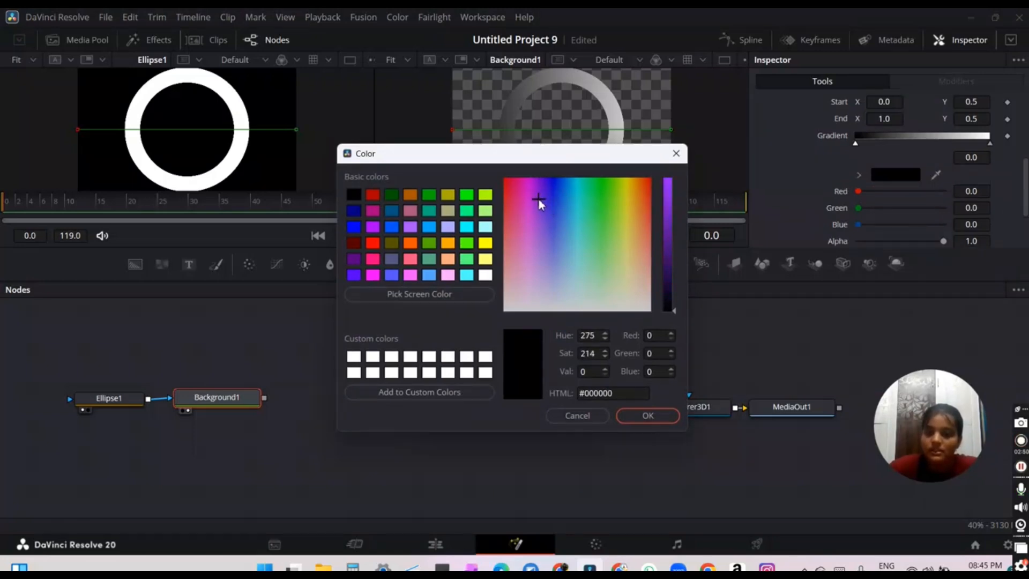
{"action": "left_click", "coordinate": [669, 202]}
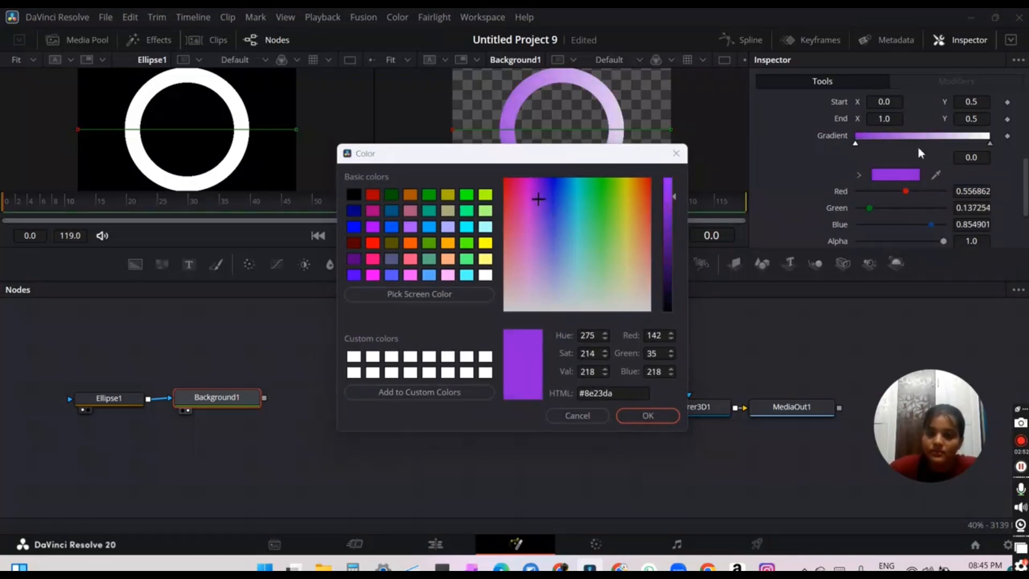
{"action": "left_click", "coordinate": [648, 416]}
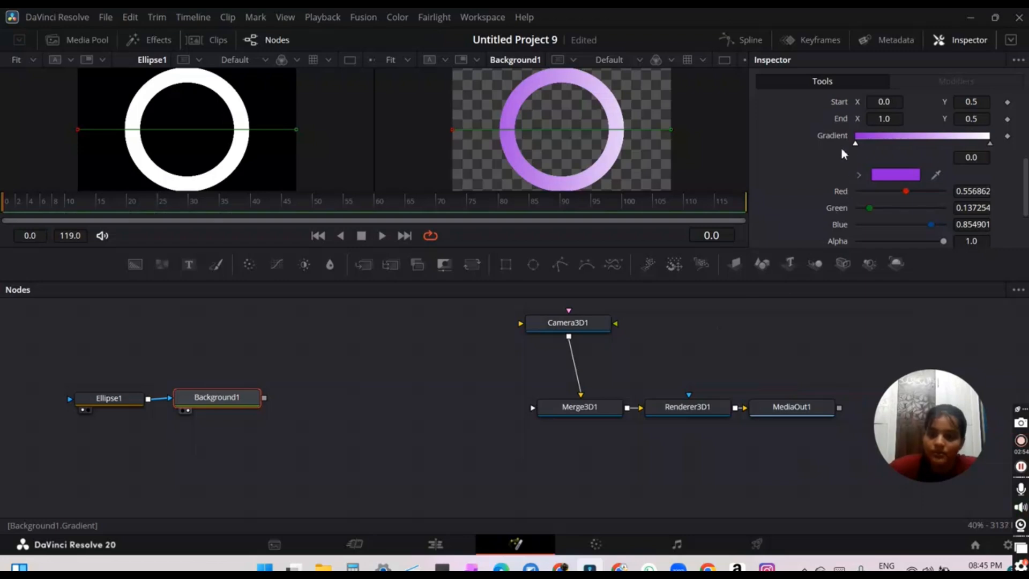
{"action": "left_click_drag", "start_coordinate": [853, 144], "coordinate": [893, 146]}
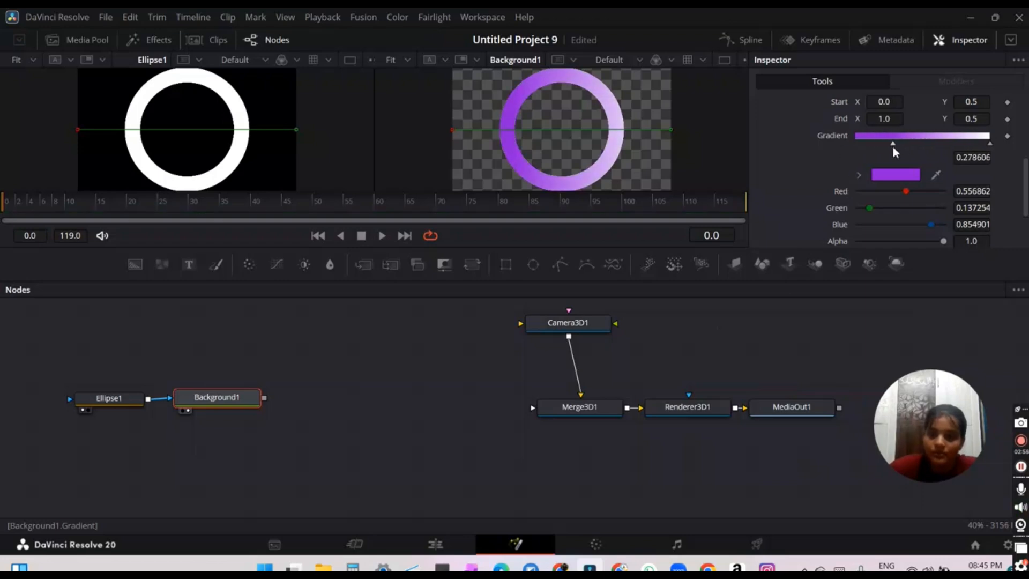
- Color the gradient's end stop blue (Red 0.262745, Green 0.482352, Blue 1.0) and move it to about 0.75
{"action": "left_click", "coordinate": [990, 144]}
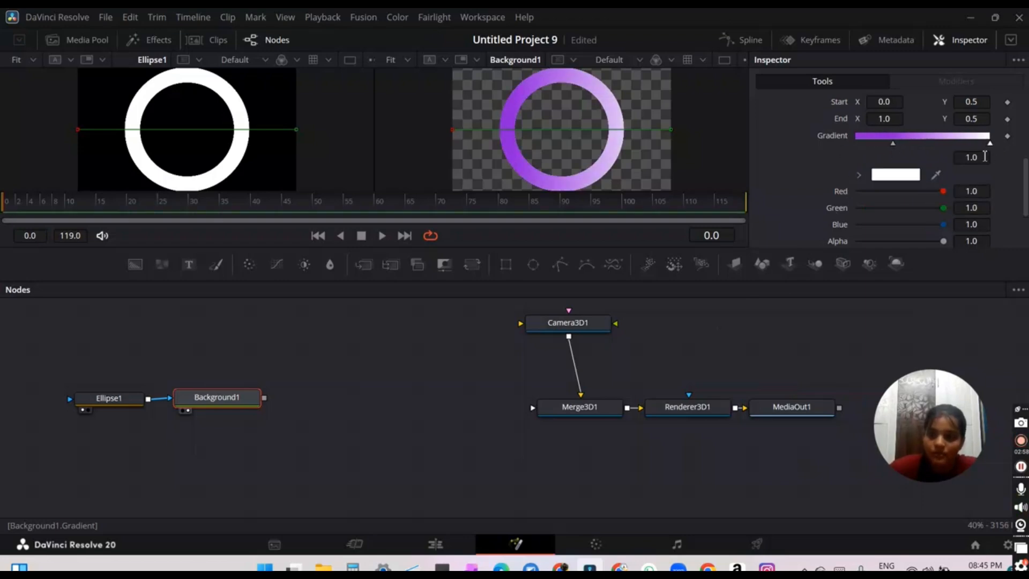
{"action": "left_click", "coordinate": [907, 178]}
{"action": "left_click", "coordinate": [561, 215]}
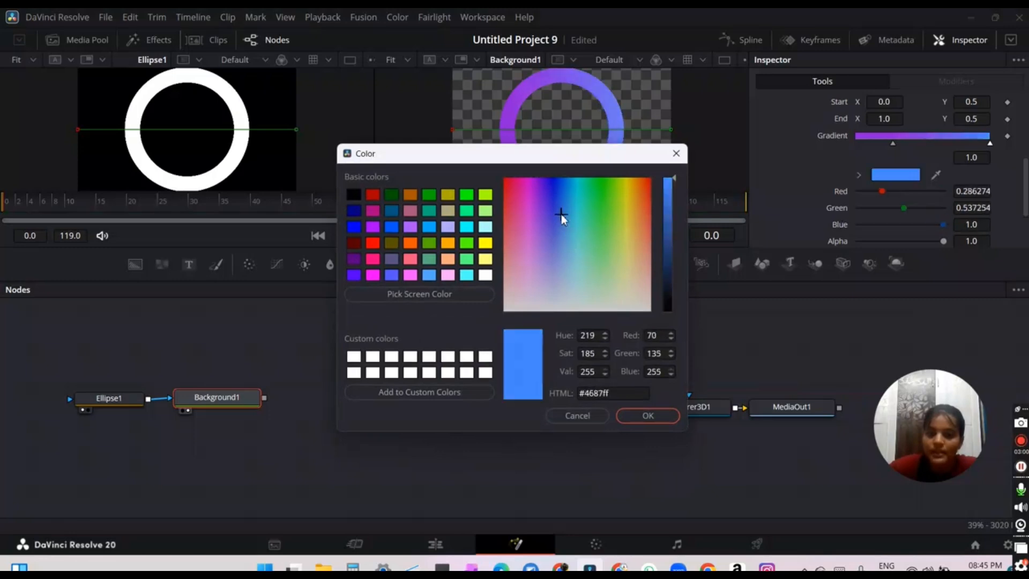
{"action": "left_click", "coordinate": [560, 213]}
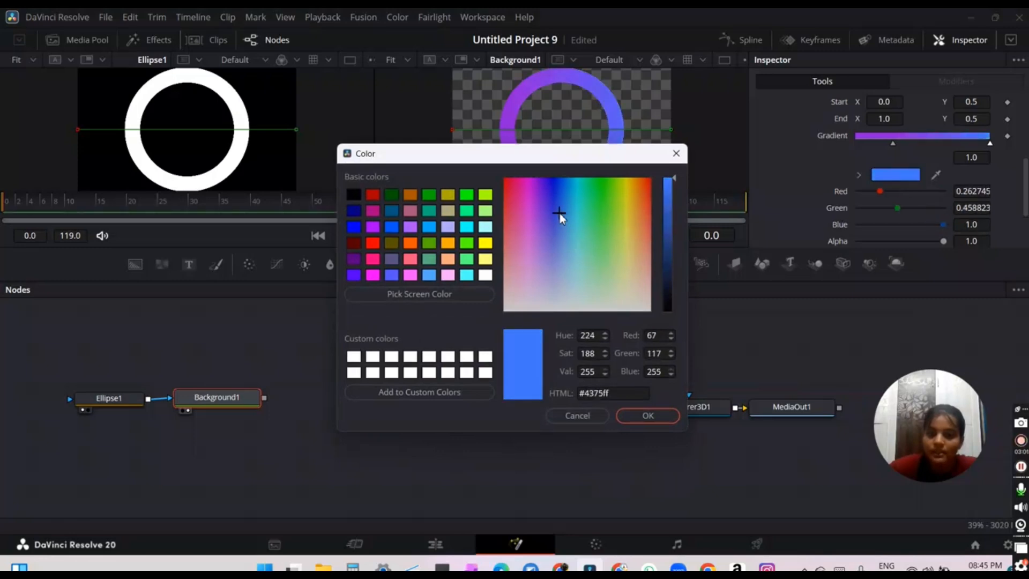
{"action": "left_click", "coordinate": [633, 414]}
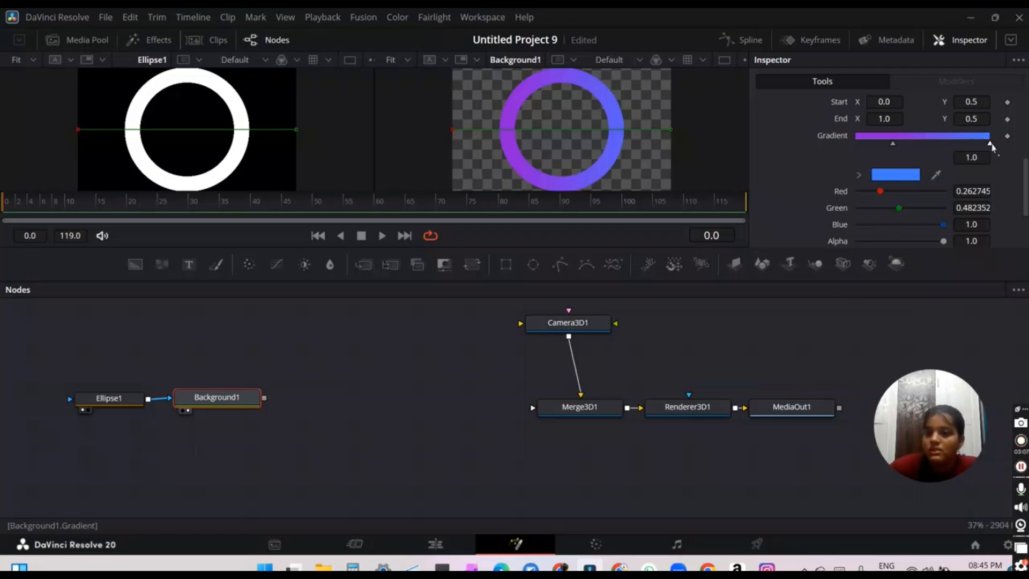
{"action": "left_click_drag", "start_coordinate": [992, 146], "coordinate": [958, 155]}
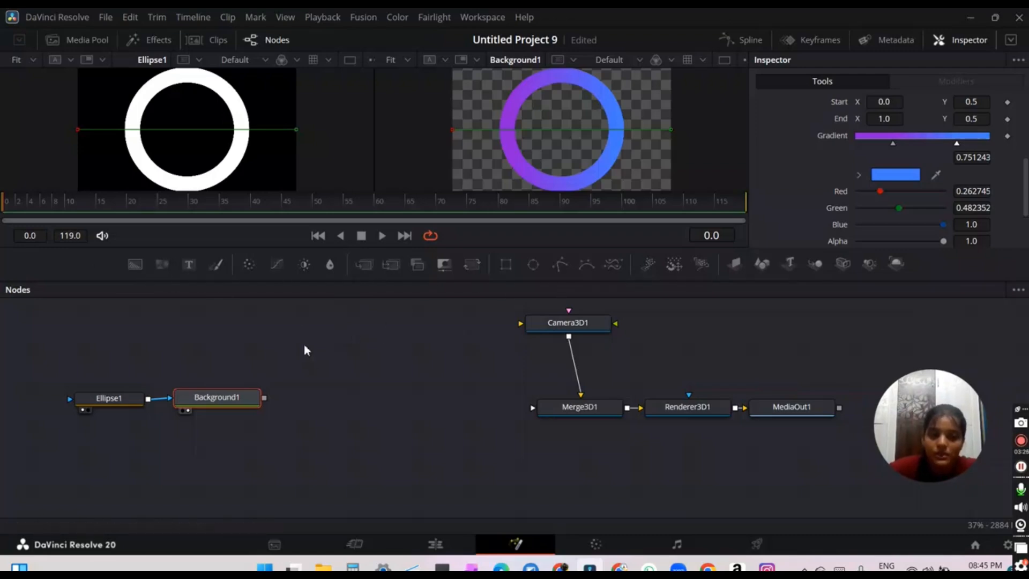
- Add an Image Plane 3D node after the Background node
{"action": "key", "text": "shift+space"}
{"action": "type", "text": "cam"}
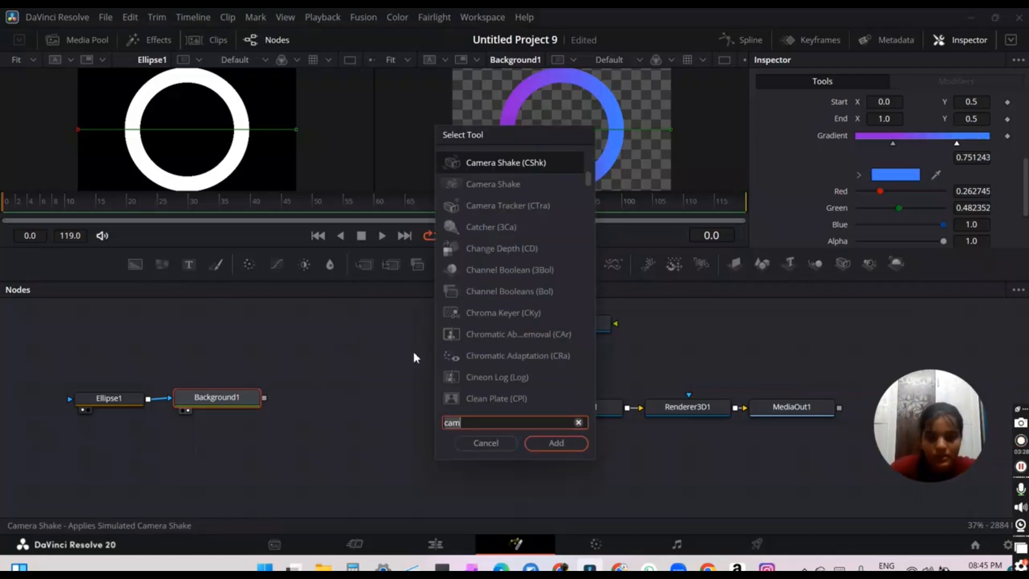
{"action": "key", "text": "BackSpace"}
{"action": "key", "text": "BackSpace"}
{"action": "key", "text": "BackSpace"}
{"action": "type", "text": "im"}
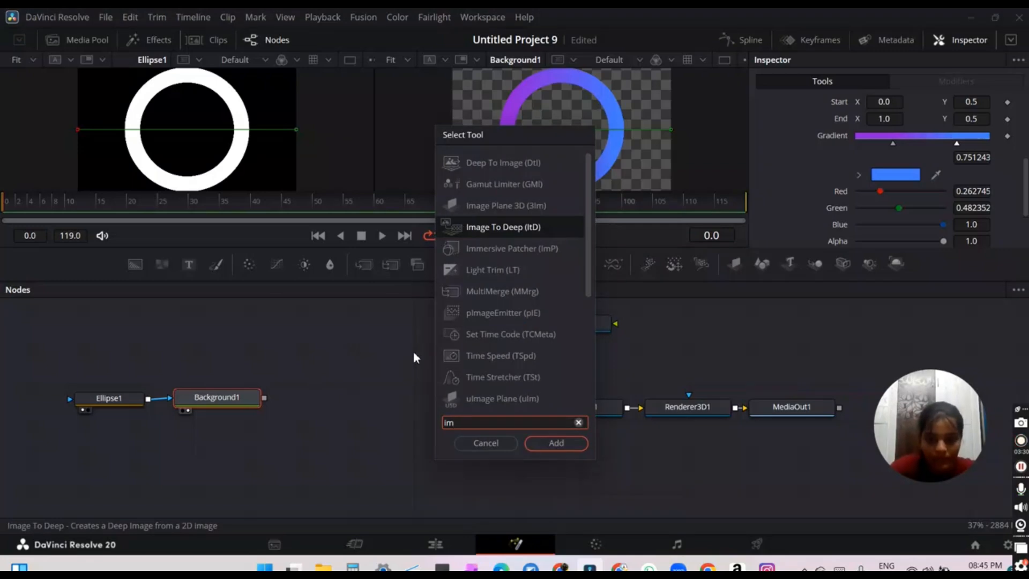
{"action": "key", "text": "Up"}
{"action": "key", "text": "Return"}
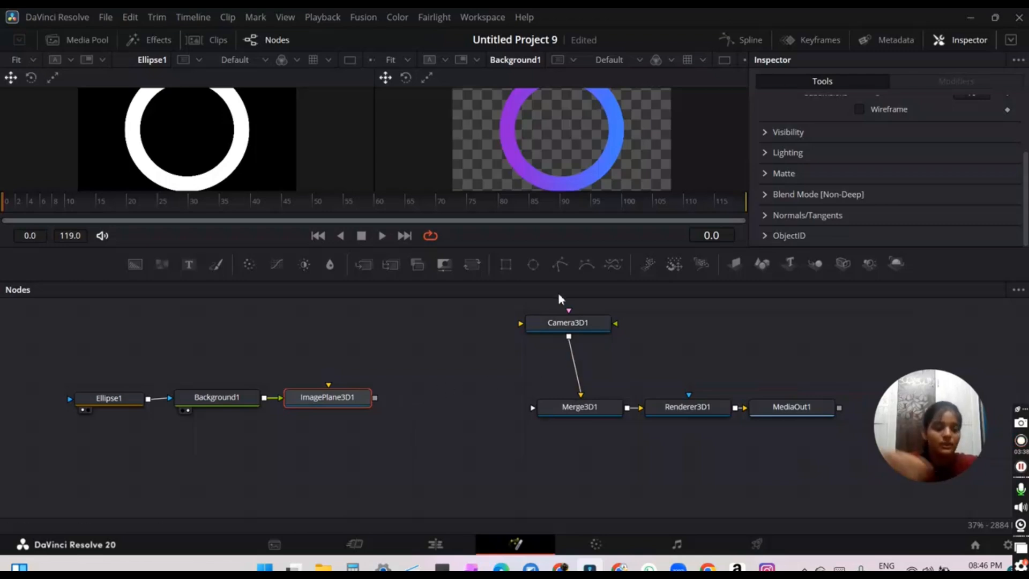
- Add a Transform 3D node after the Image Plane 3D node
{"action": "key", "text": "shift+space"}
{"action": "type", "text": "im"}
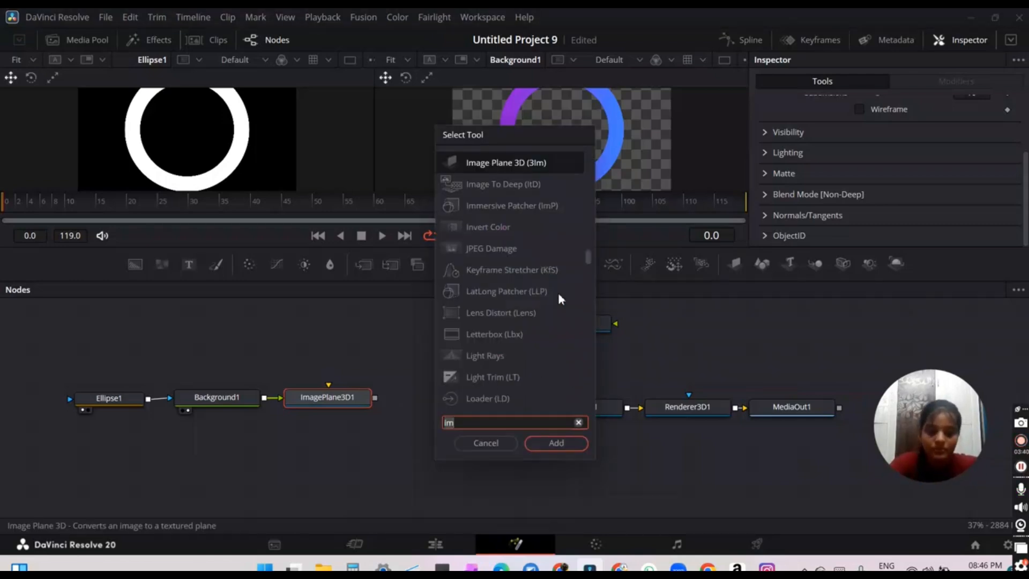
{"action": "key", "text": "BackSpace"}
{"action": "key", "text": "BackSpace"}
{"action": "type", "text": "transf"}
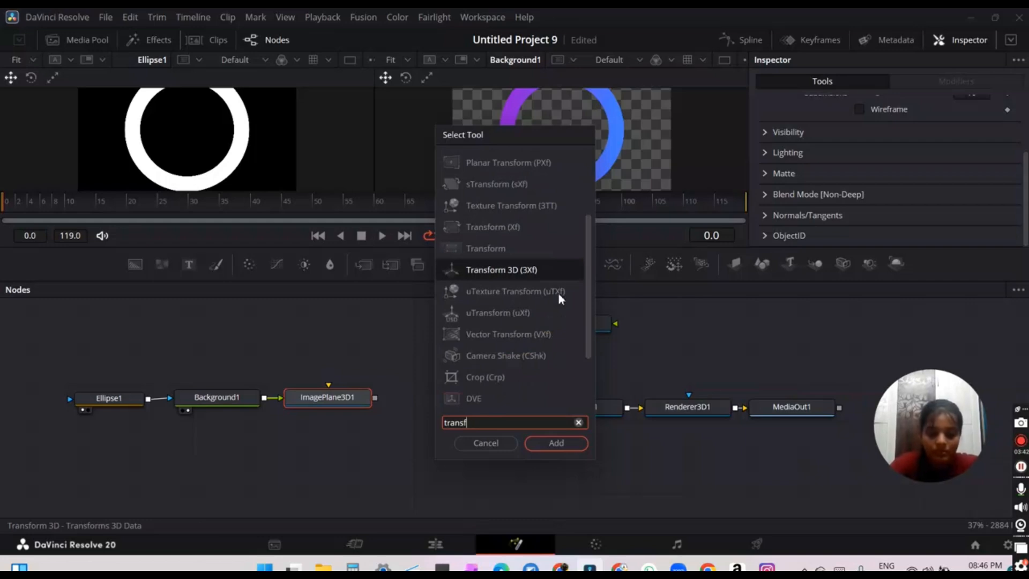
{"action": "type", "text": "or,"}
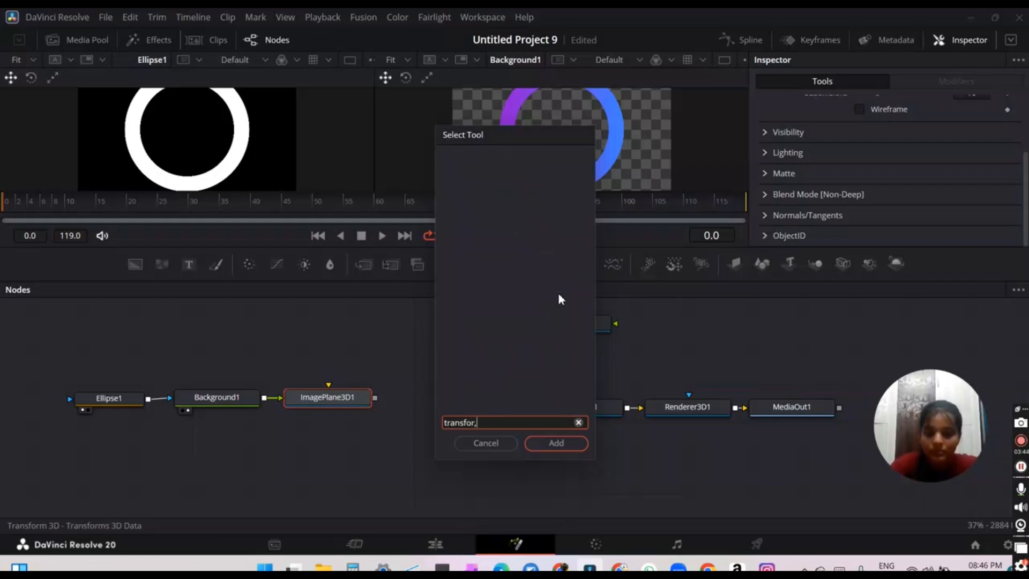
{"action": "key", "text": "BackSpace"}
{"action": "key", "text": "Return"}
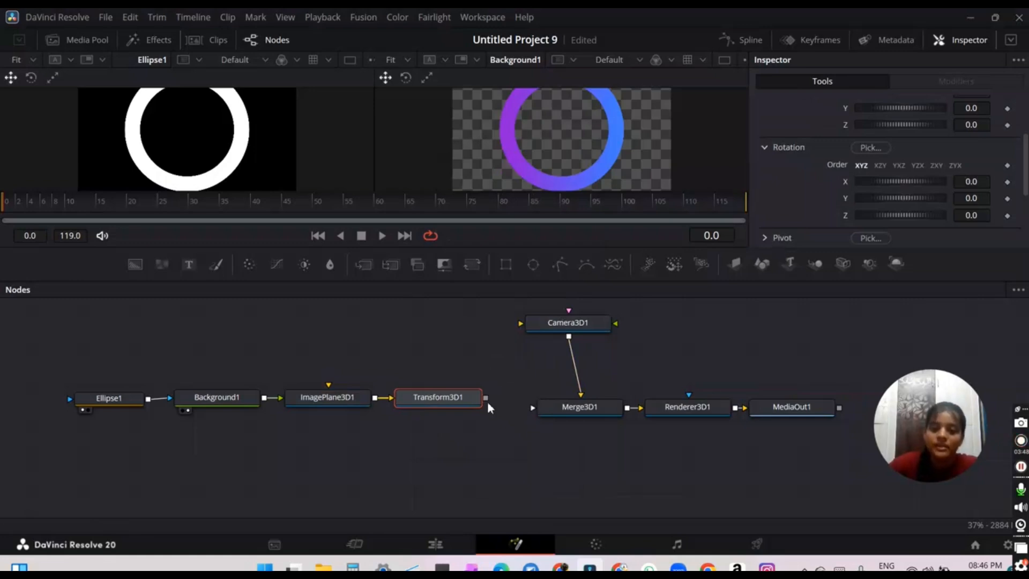
- Connect Transform 3D to Merge 3D and line up the ring's nodes in a row with Merge 3D
{"action": "left_click_drag", "start_coordinate": [486, 400], "coordinate": [543, 409]}
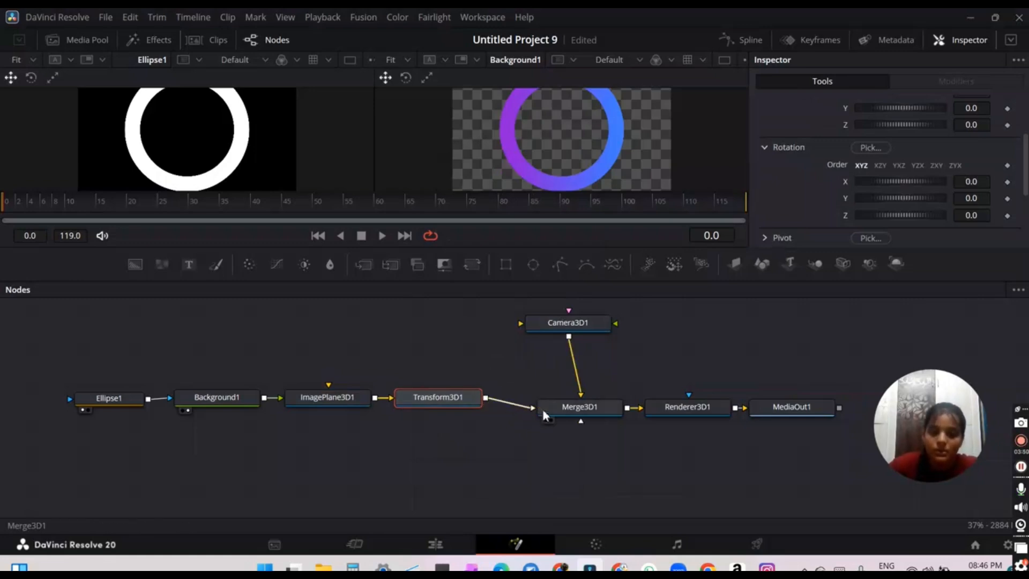
{"action": "left_click_drag", "start_coordinate": [433, 396], "coordinate": [437, 409]}
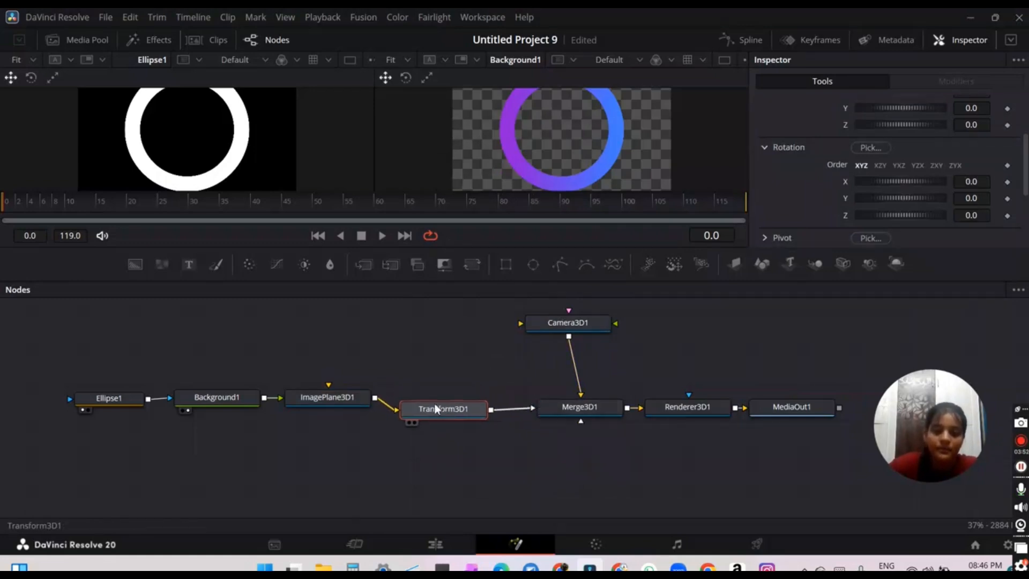
{"action": "left_click_drag", "start_coordinate": [343, 397], "coordinate": [341, 407]}
{"action": "left_click_drag", "start_coordinate": [230, 401], "coordinate": [231, 412]}
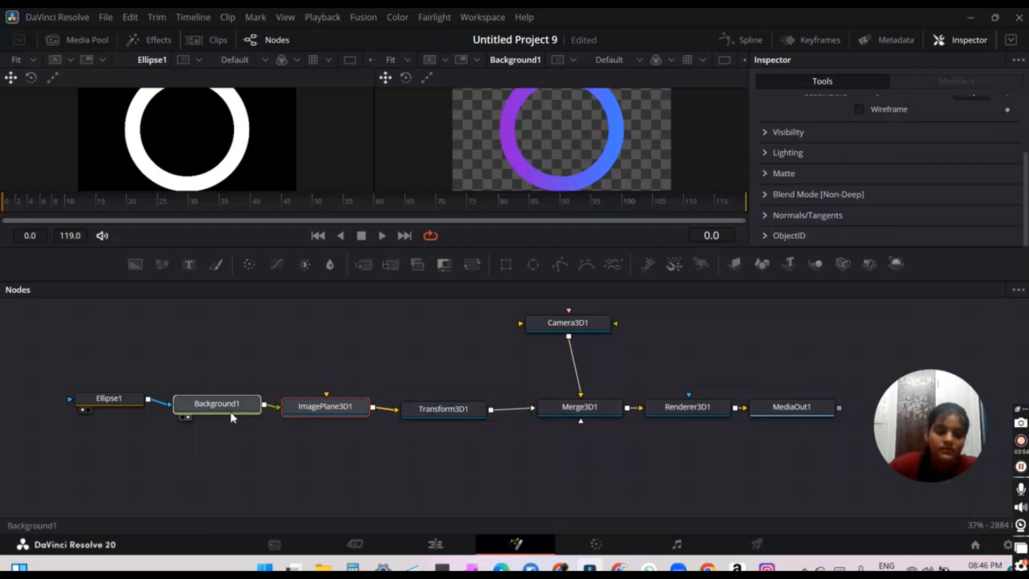
{"action": "left_click_drag", "start_coordinate": [109, 399], "coordinate": [109, 405]}
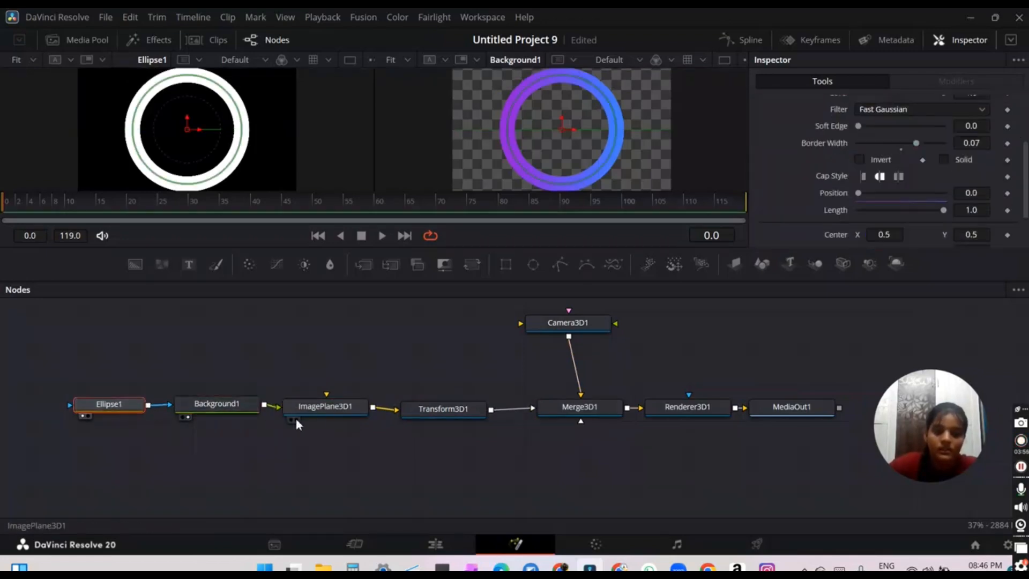
{"action": "left_click", "coordinate": [333, 417]}
- Keyframe the Transform 3D node's Z translation and rotation order at frame 0
{"action": "left_click", "coordinate": [438, 407]}
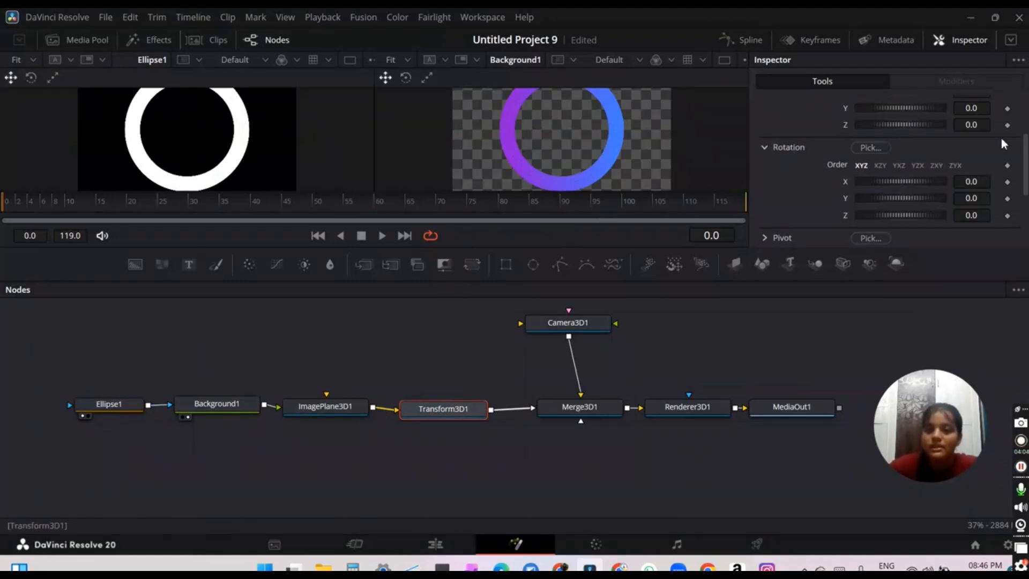
{"action": "scroll", "coordinate": [1003, 141], "scroll_direction": "up", "scroll_amount": 3}
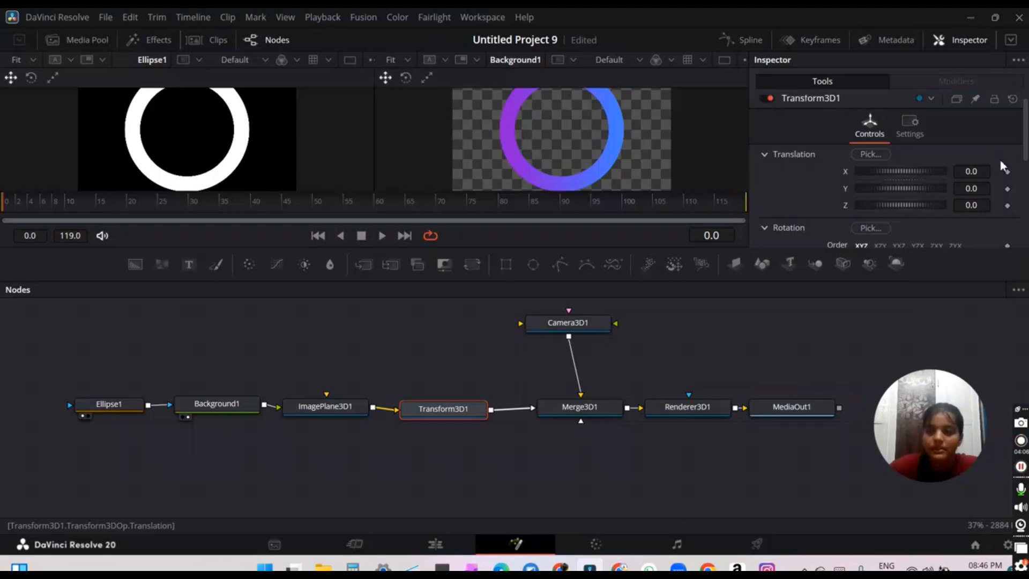
{"action": "left_click", "coordinate": [1008, 206]}
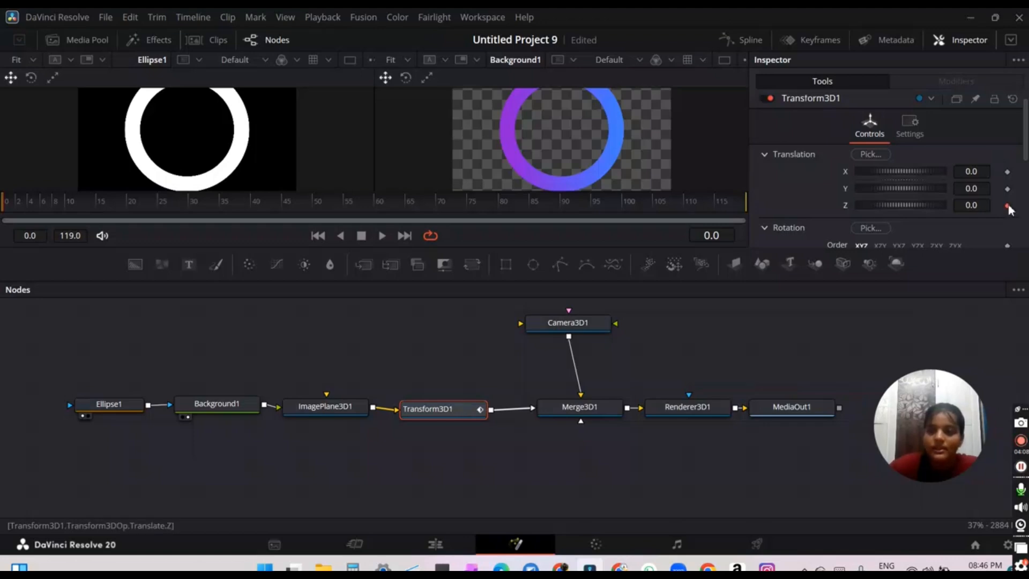
{"action": "scroll", "coordinate": [1008, 206], "scroll_direction": "down", "scroll_amount": 2}
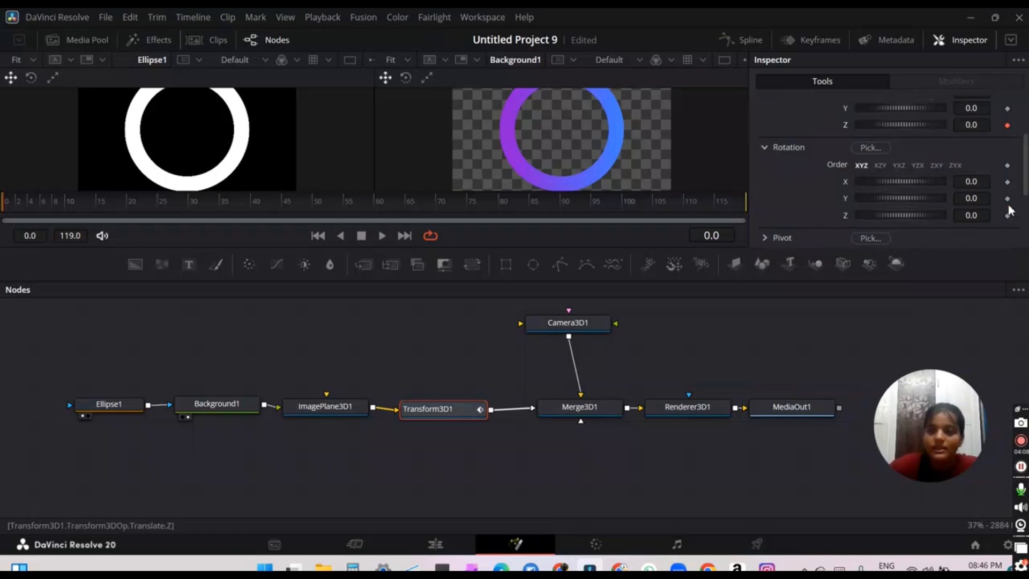
{"action": "left_click", "coordinate": [1008, 165]}
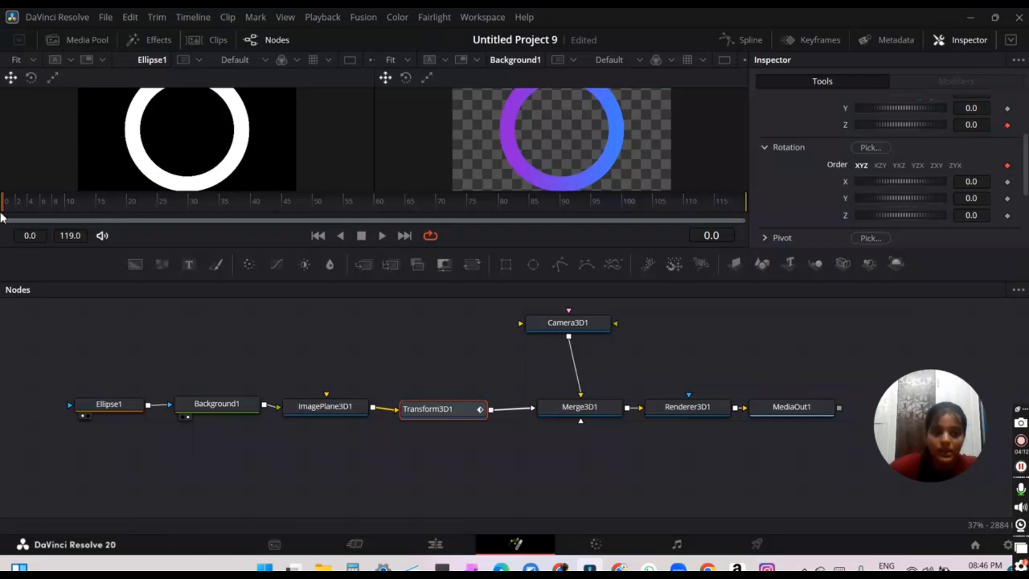
- Set the Transform 3D node's Z translation to -1.86 at frame 0
{"action": "left_click", "coordinate": [986, 125]}
{"action": "type", "text": "0.29"}
{"action": "key", "text": "Return"}
{"action": "left_click_drag", "start_coordinate": [973, 125], "coordinate": [858, 125]}
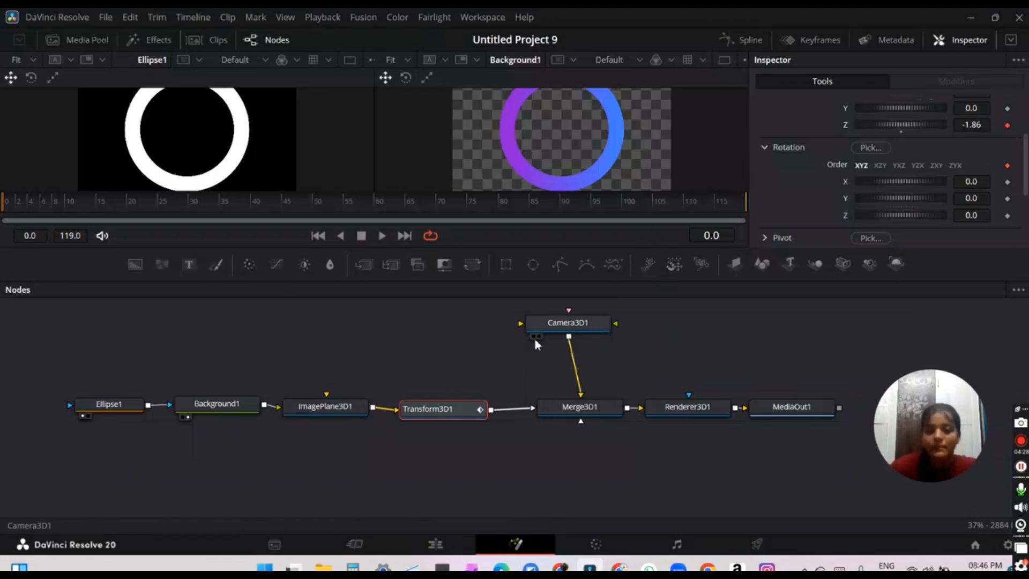
- Show Camera 3D in the first viewer and MediaOut in the second, and make the viewer area taller
{"action": "left_click", "coordinate": [533, 340]}
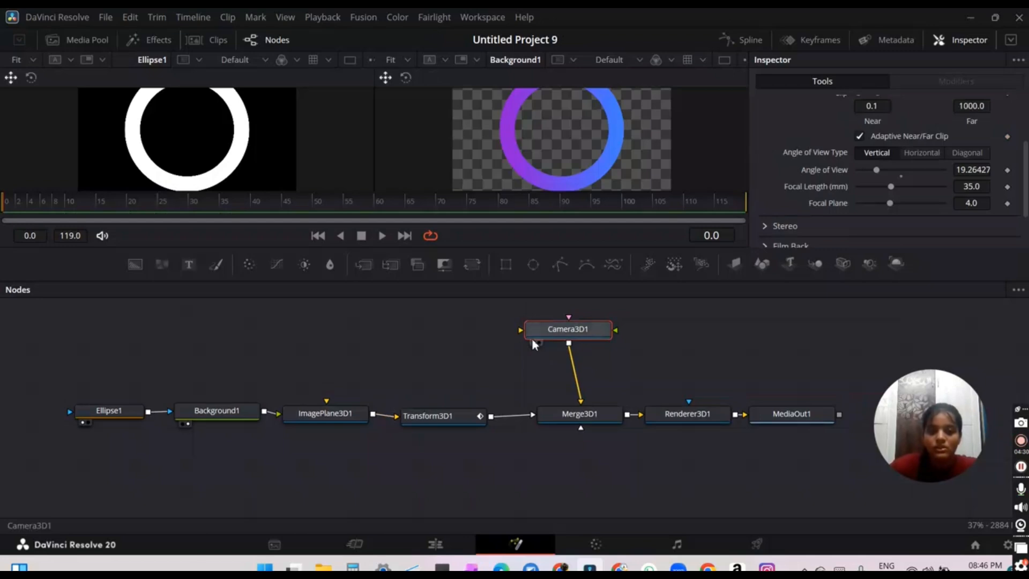
{"action": "left_click", "coordinate": [534, 342]}
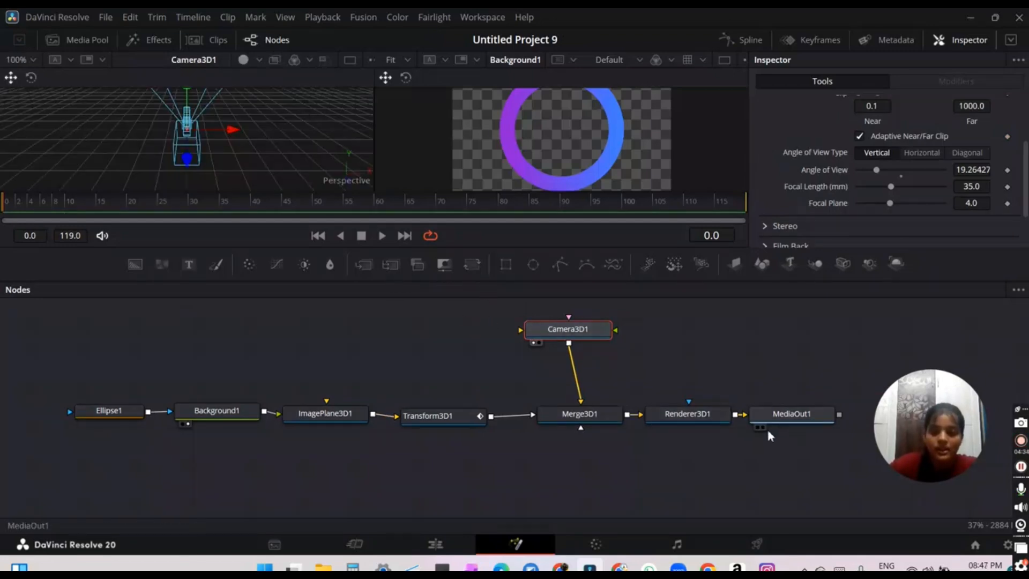
{"action": "left_click", "coordinate": [764, 427]}
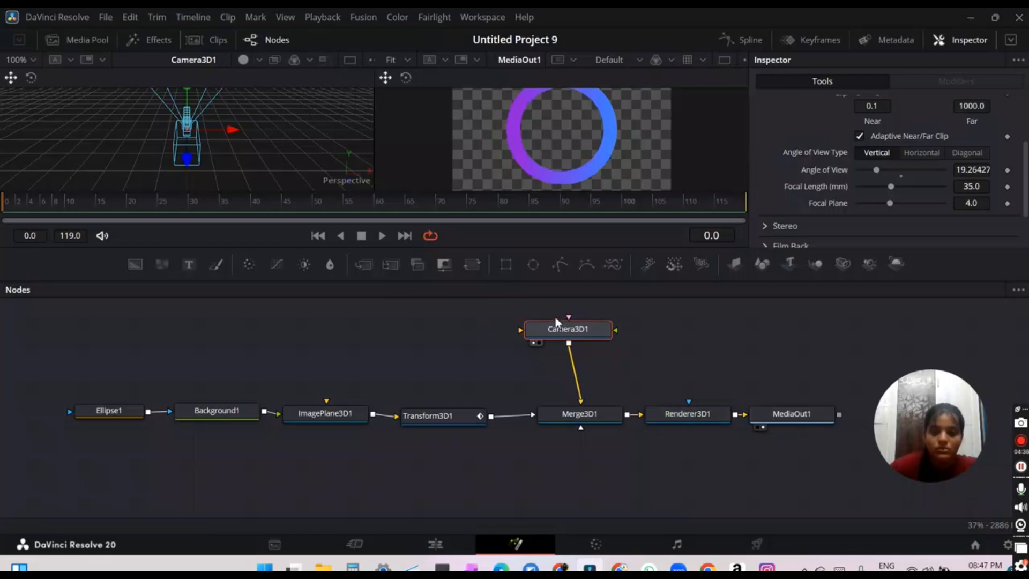
{"action": "scroll", "coordinate": [555, 317], "scroll_direction": "up", "scroll_amount": 2}
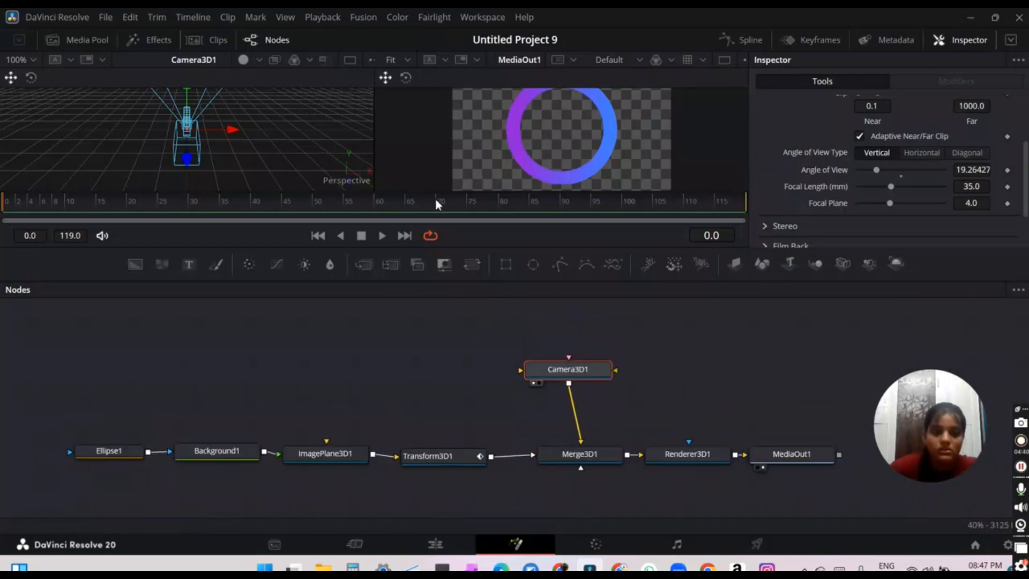
{"action": "left_click_drag", "start_coordinate": [429, 195], "coordinate": [449, 373]}
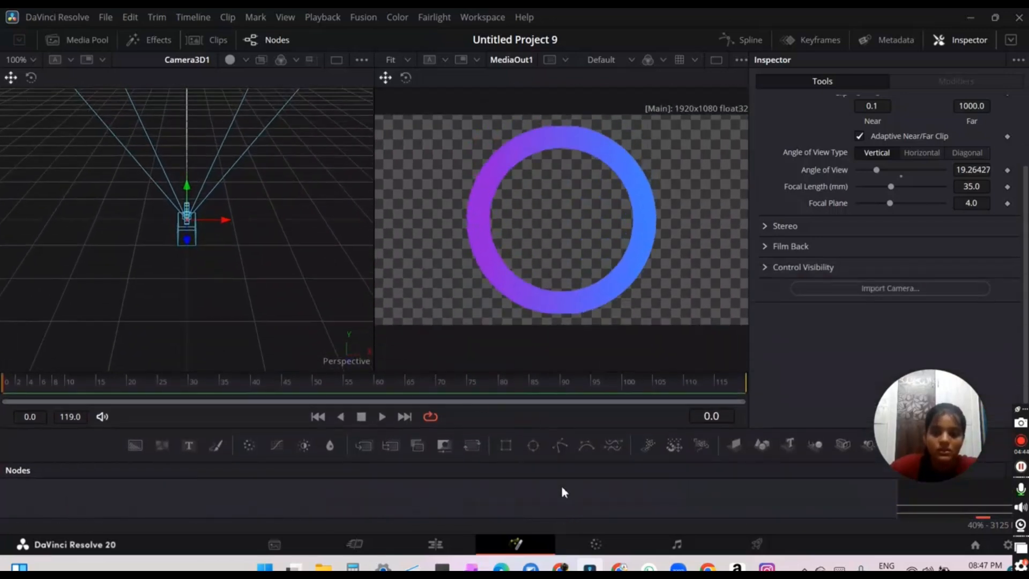
- Lower the Transform 3D node's Z translation to -4.9 at frame 0
{"action": "scroll", "coordinate": [561, 488], "scroll_direction": "down", "scroll_amount": 2}
{"action": "scroll", "coordinate": [563, 493], "scroll_direction": "down", "scroll_amount": 4}
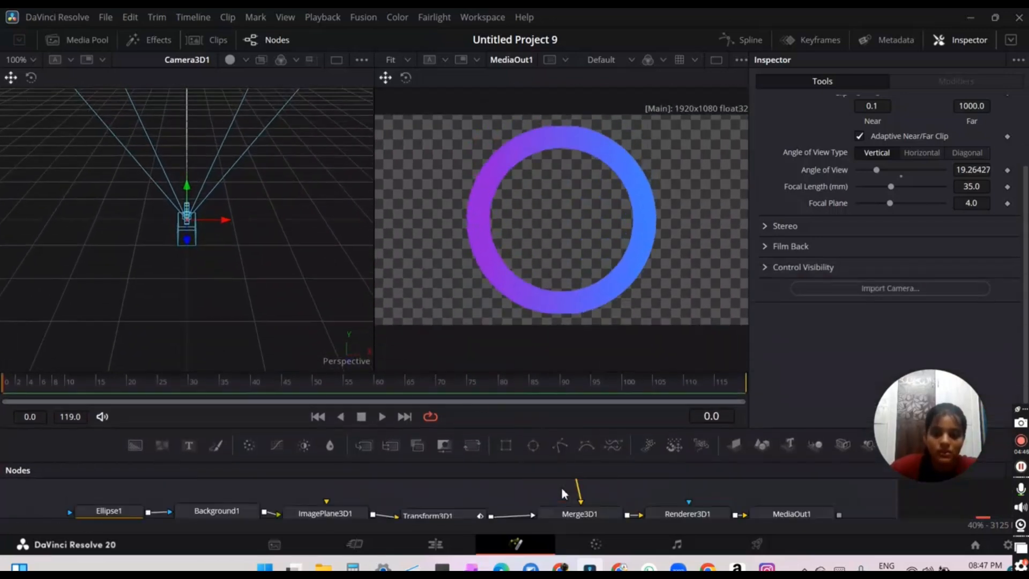
{"action": "scroll", "coordinate": [561, 487], "scroll_direction": "up", "scroll_amount": 2}
{"action": "scroll", "coordinate": [561, 486], "scroll_direction": "down", "scroll_amount": 2}
{"action": "scroll", "coordinate": [561, 486], "scroll_direction": "up", "scroll_amount": 2}
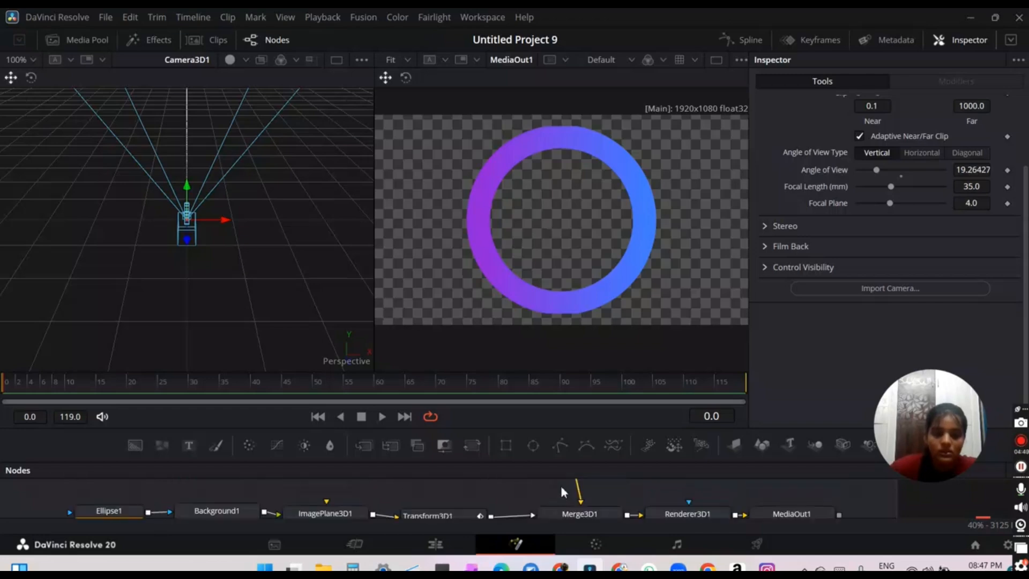
{"action": "left_click", "coordinate": [444, 514]}
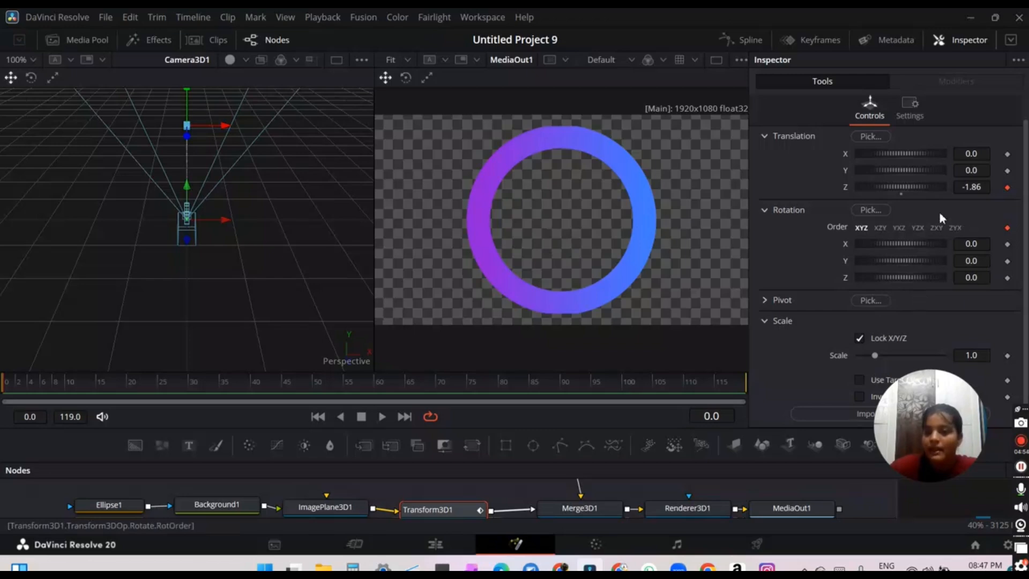
{"action": "mouse_move", "coordinate": [905, 188]}
{"action": "left_mouse_down"}
{"action": "mouse_move", "coordinate": [925, 189]}
{"action": "mouse_move", "coordinate": [891, 190]}
{"action": "left_mouse_up"}
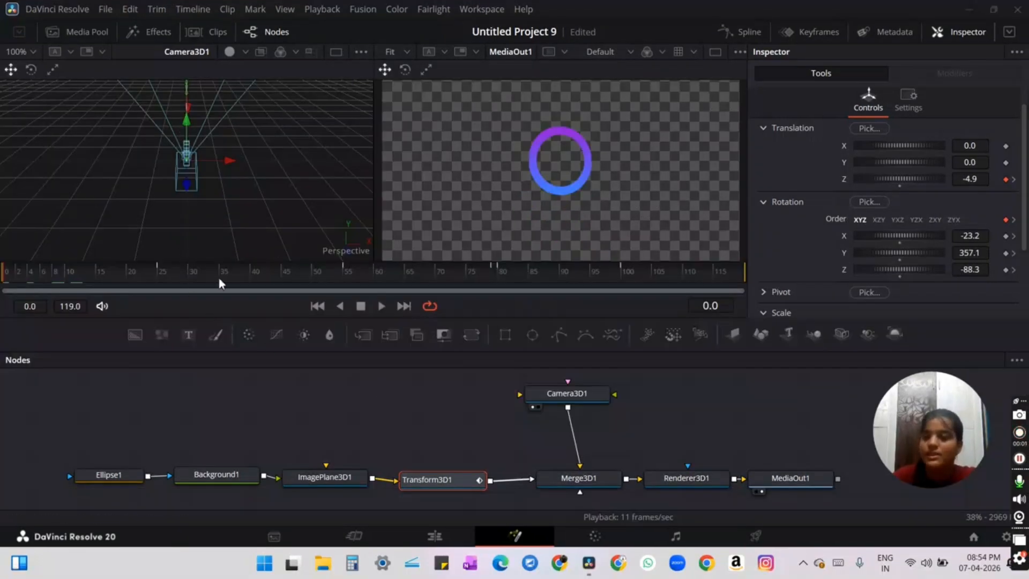
- Play back the ring's rotation and translation animation and stop it
{"action": "left_click", "coordinate": [380, 304]}
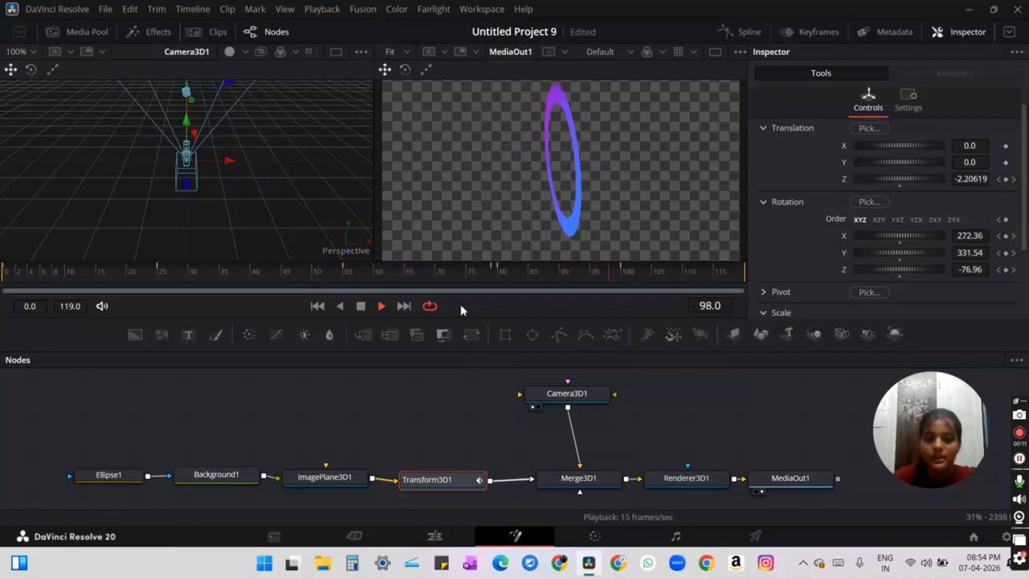
{"action": "left_click", "coordinate": [361, 310]}
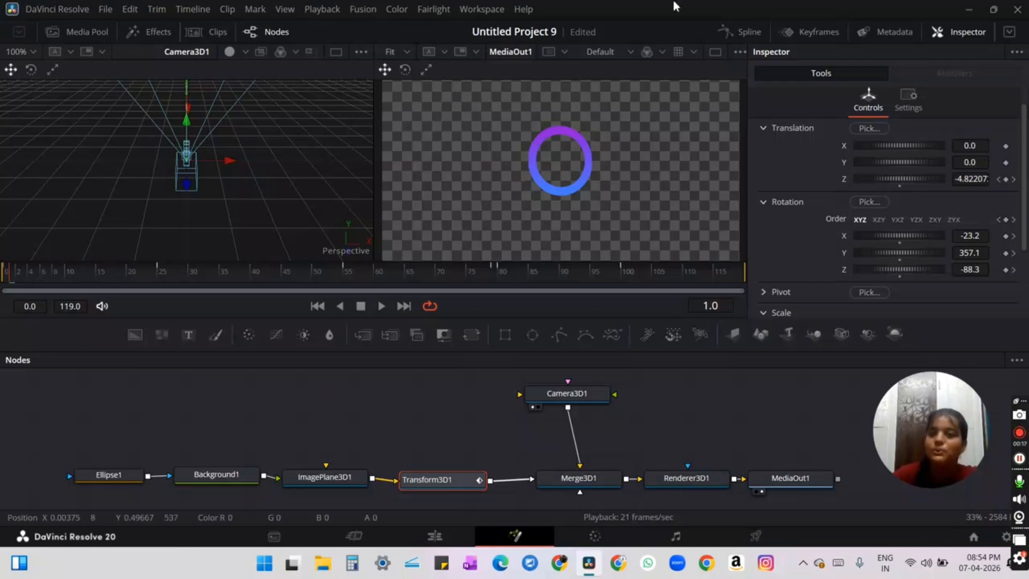
- Display all the Transform 3D node's animation curves in the Spline editor, smooth all their keyframes and close the editor
{"action": "left_click", "coordinate": [744, 32]}
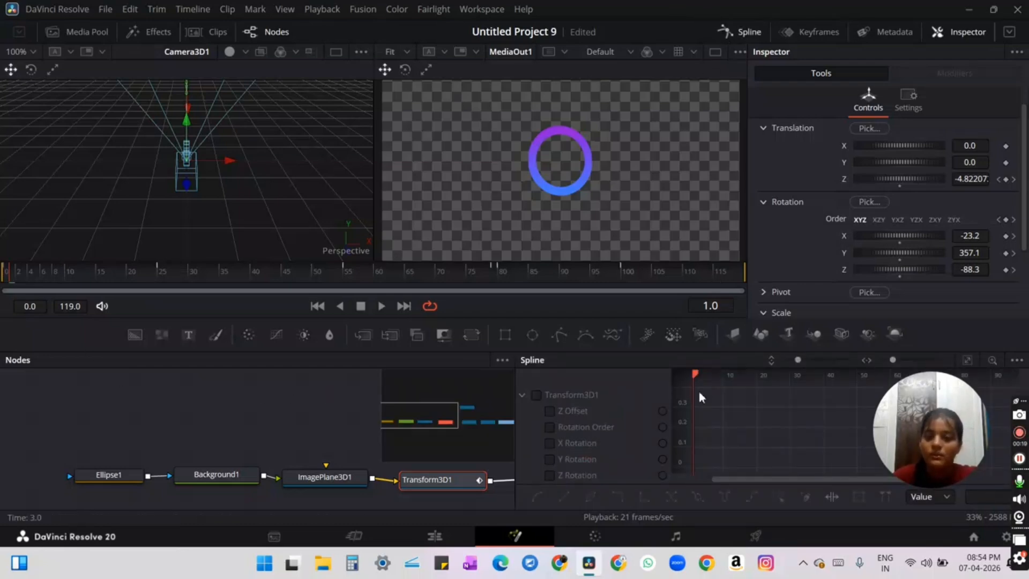
{"action": "left_click", "coordinate": [534, 394]}
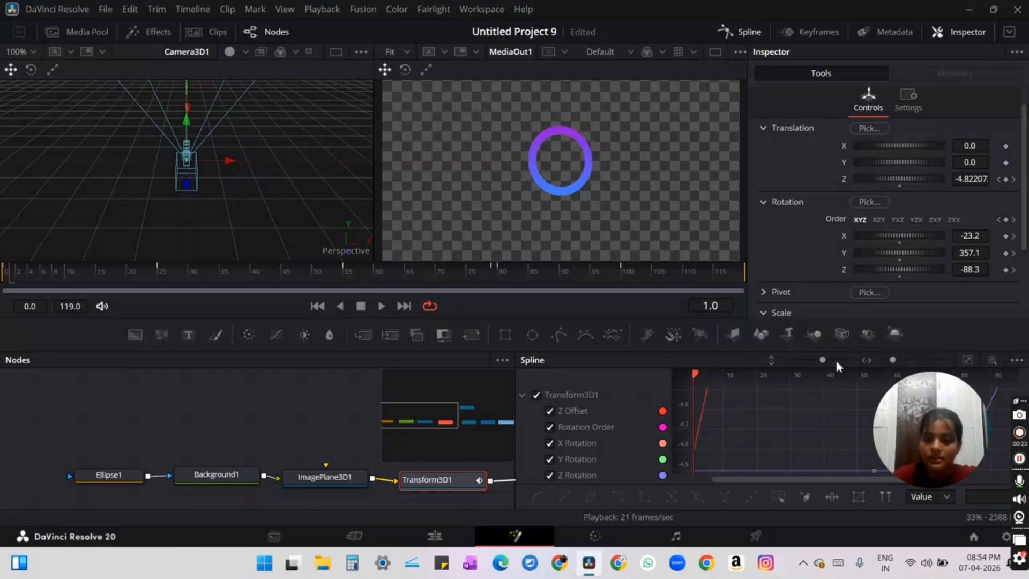
{"action": "left_click_drag", "start_coordinate": [826, 358], "coordinate": [791, 359]}
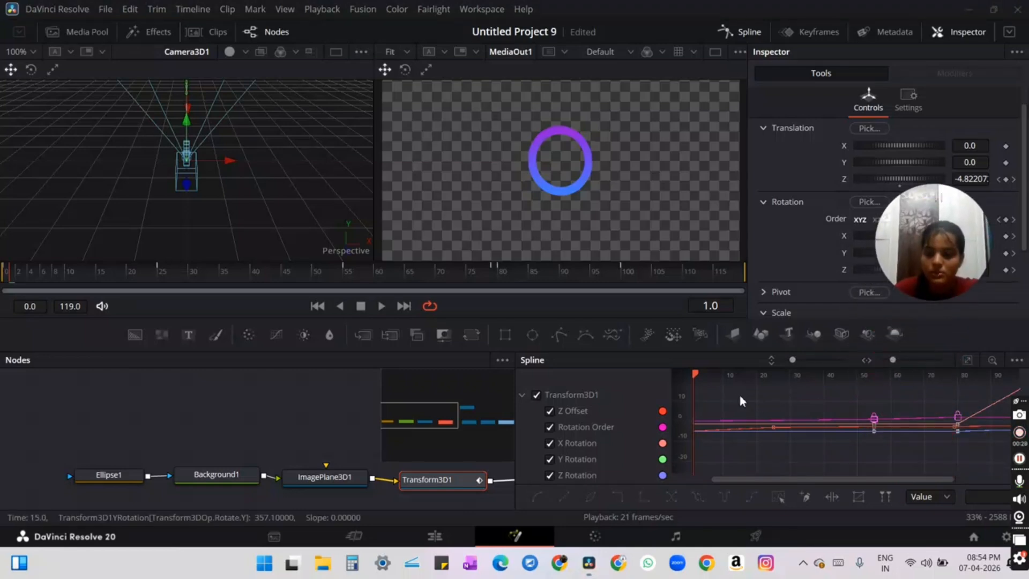
{"action": "left_click_drag", "start_coordinate": [895, 360], "coordinate": [874, 360]}
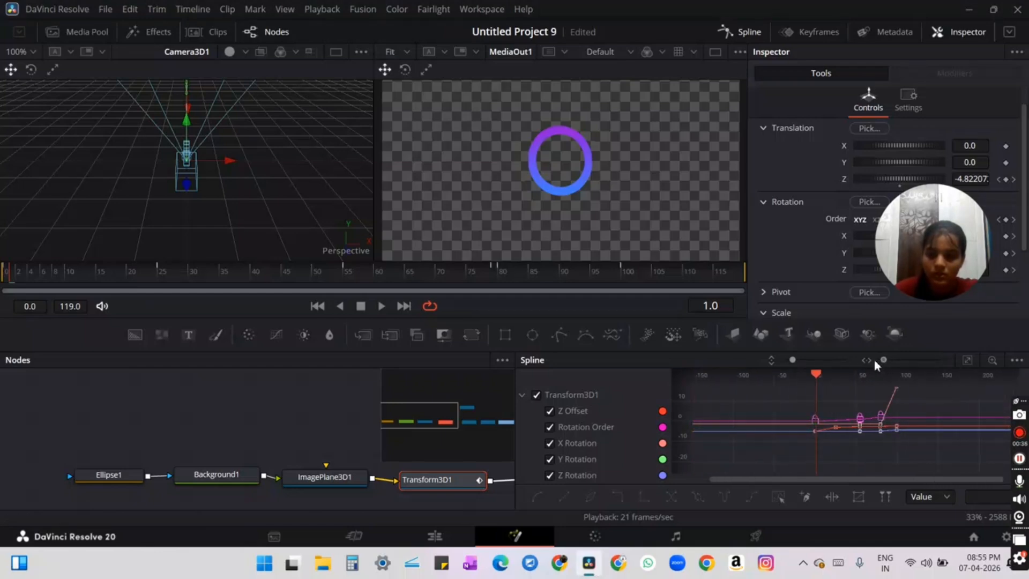
{"action": "left_click_drag", "start_coordinate": [799, 389], "coordinate": [945, 492]}
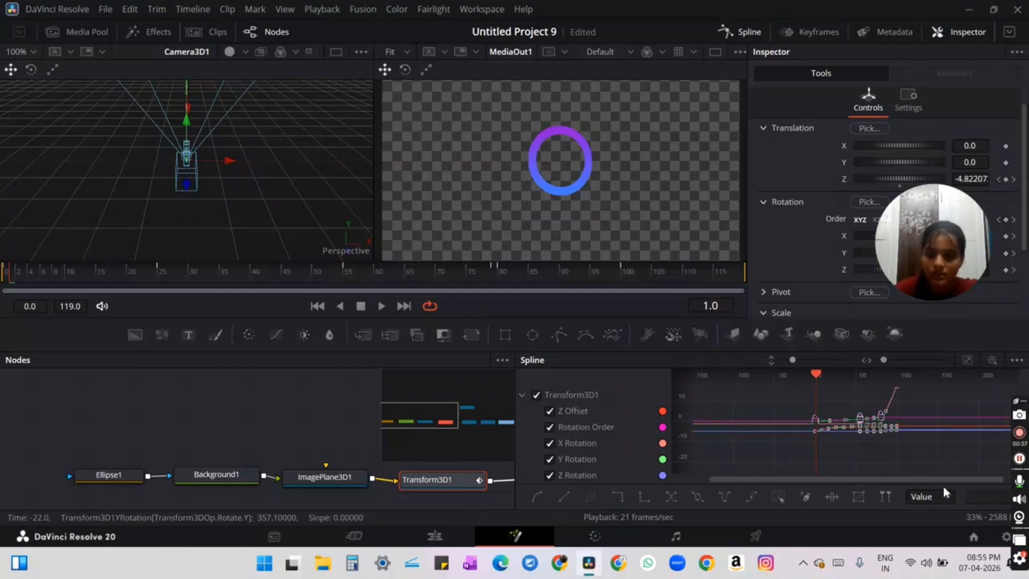
{"action": "key", "text": "s"}
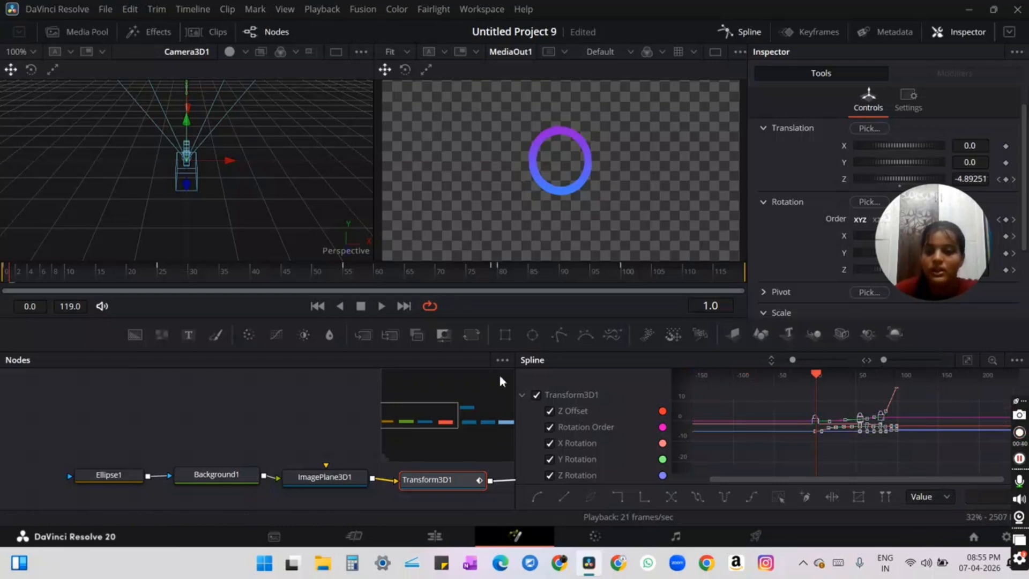
{"action": "left_click", "coordinate": [761, 32]}
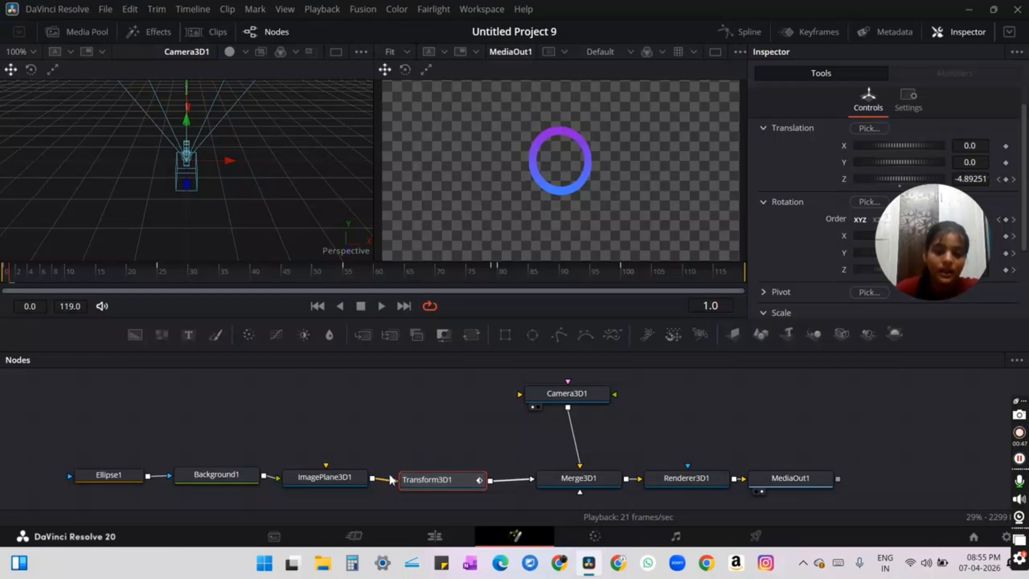
- Add a Duplicate 3D node between the Image Plane 3D and Transform 3D nodes
{"action": "left_click", "coordinate": [347, 484]}
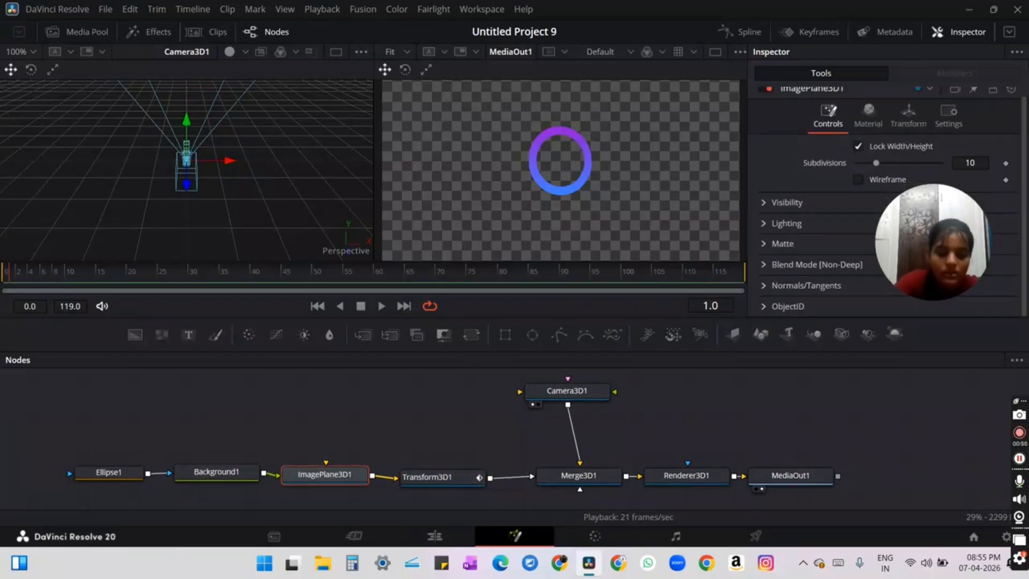
{"action": "key", "text": "shift+space"}
{"action": "type", "text": "d"}
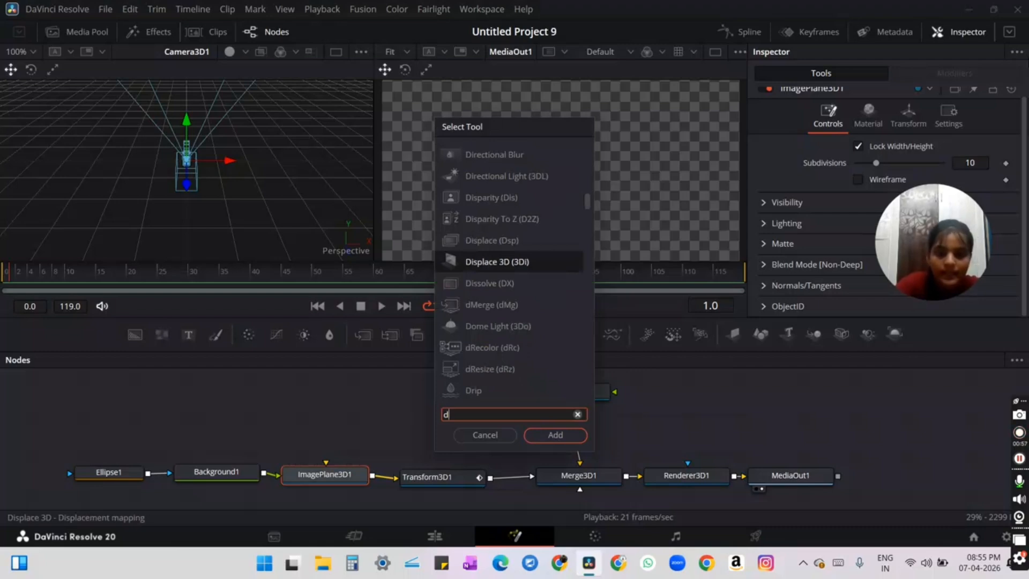
{"action": "type", "text": "upl"}
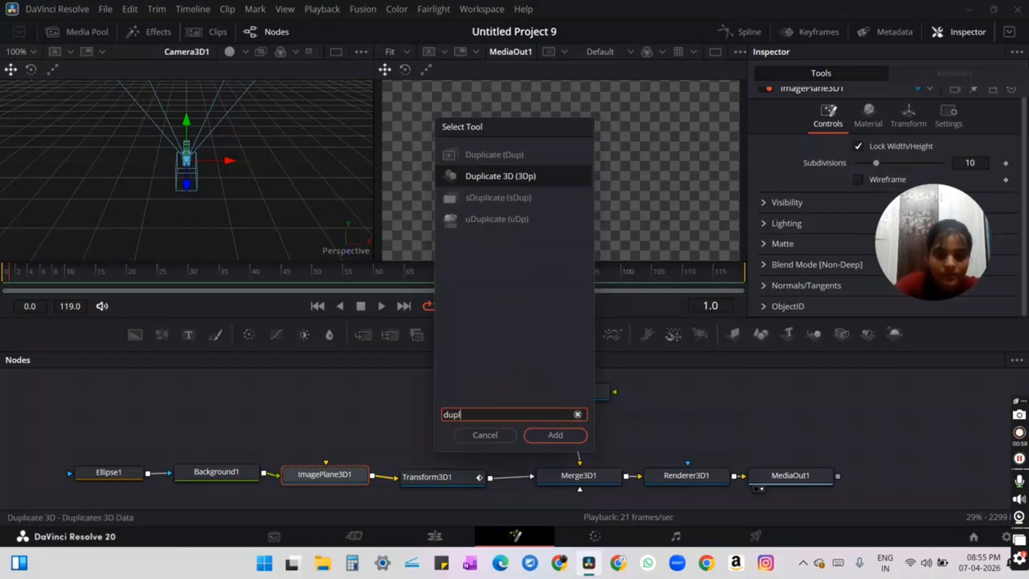
{"action": "key", "text": "Return"}
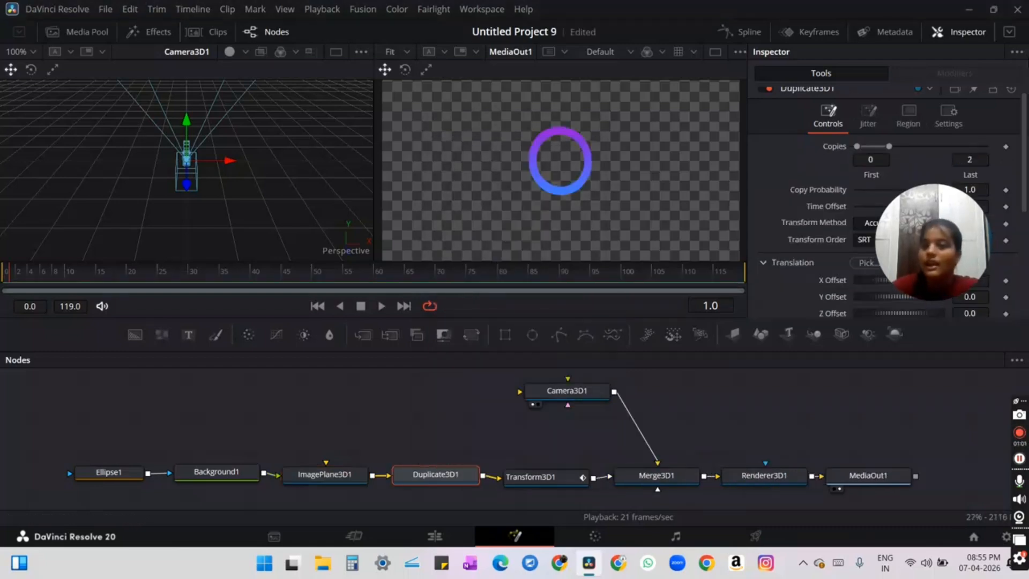
- Set the Duplicate 3D node's last copy to 40 and bring its translation and rotation settings into view
{"action": "left_click", "coordinate": [982, 160]}
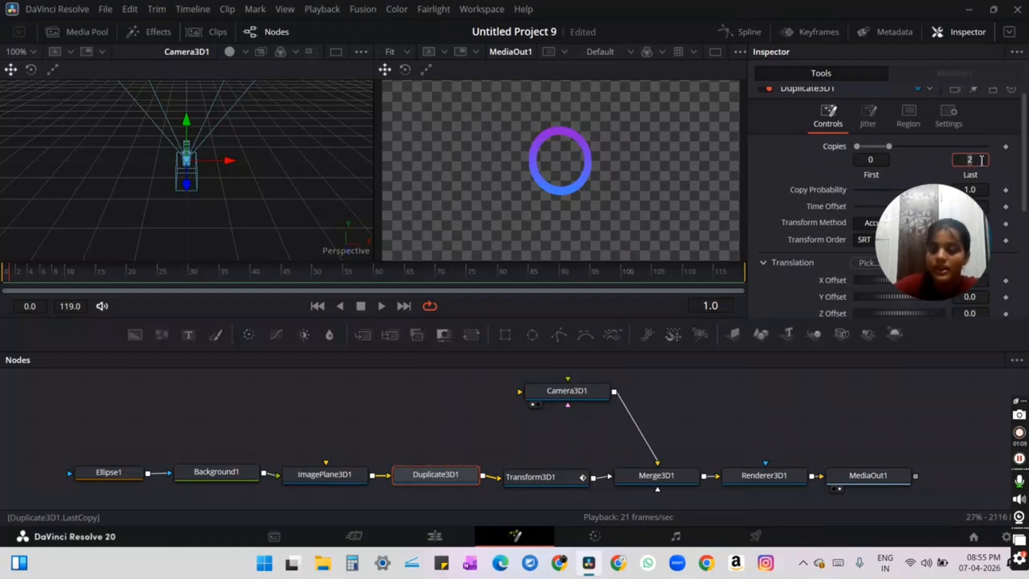
{"action": "type", "text": "40"}
{"action": "key", "text": "Tab"}
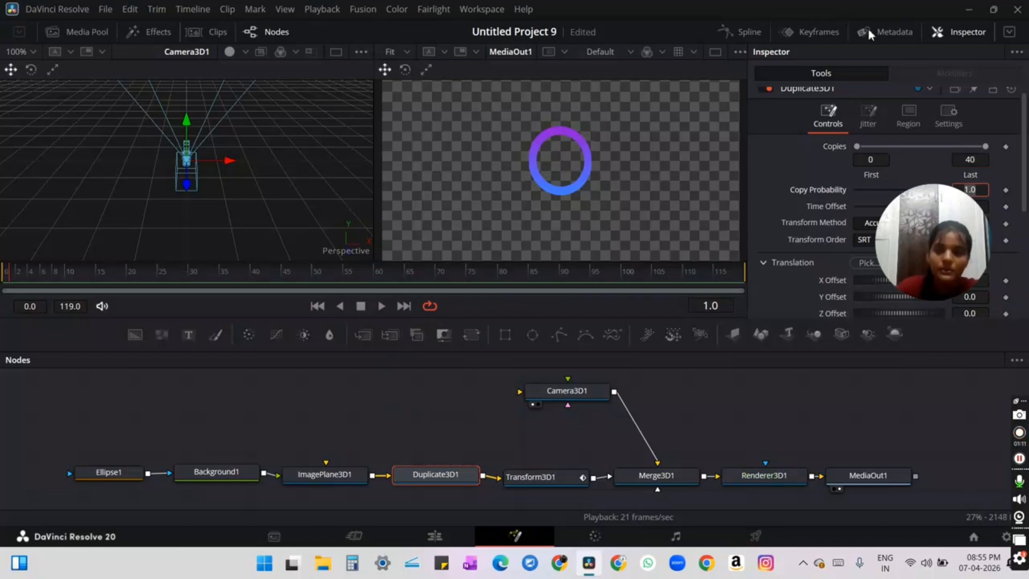
{"action": "scroll", "coordinate": [819, 185], "scroll_direction": "down", "scroll_amount": 5}
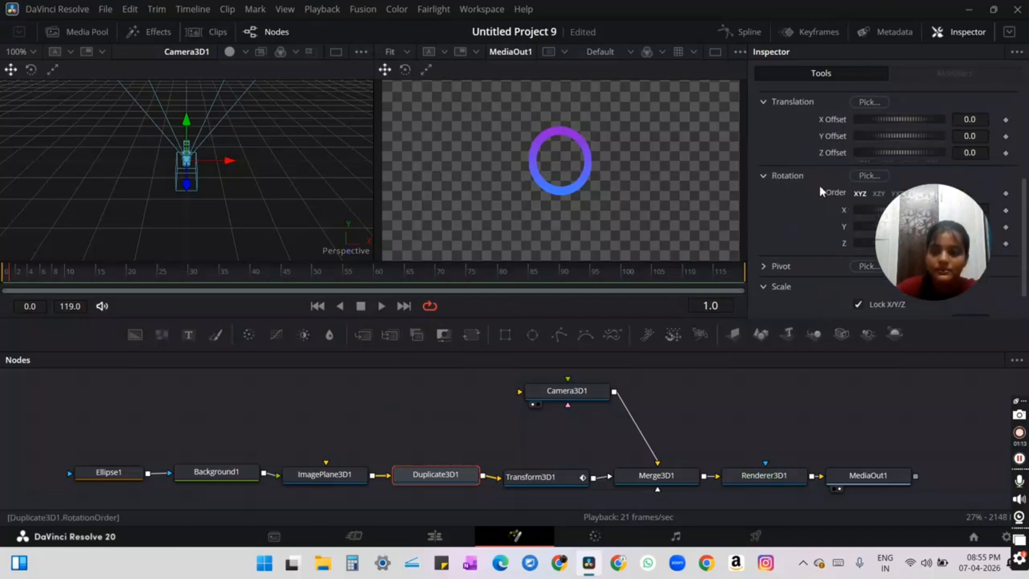
{"action": "scroll", "coordinate": [819, 185], "scroll_direction": "down", "scroll_amount": 1}
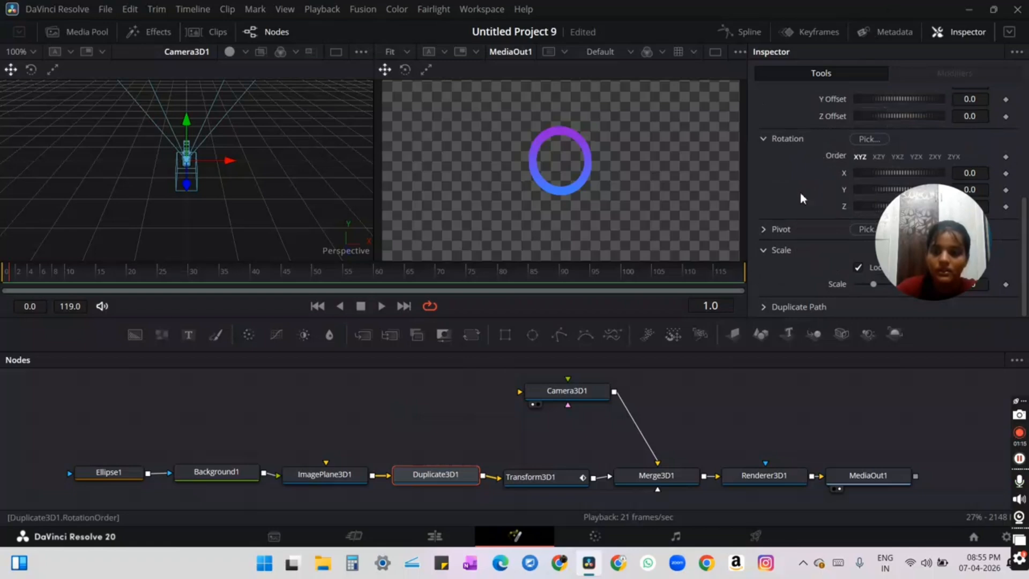
- Add an Erode / Dilate node between the Background and Image Plane 3D nodes and raise its amount
{"action": "left_click", "coordinate": [224, 474]}
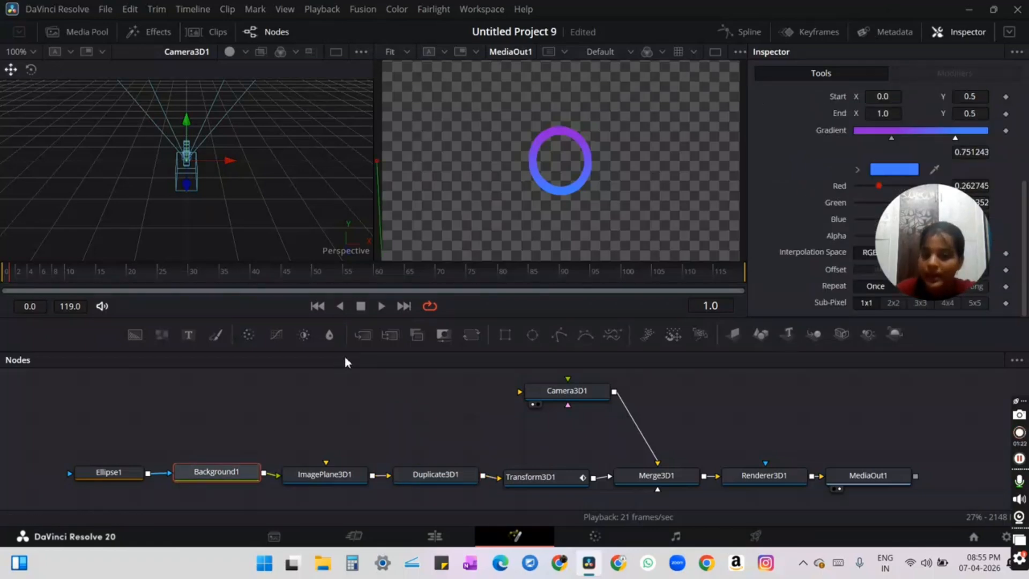
{"action": "key", "text": "shift+space"}
{"action": "type", "text": "dupl"}
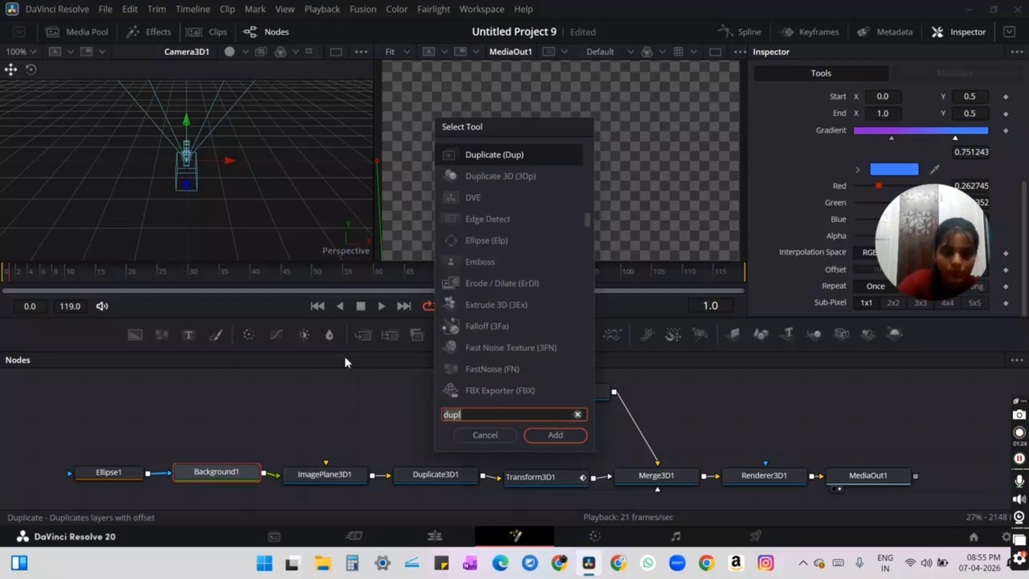
{"action": "key", "text": "BackSpace"}
{"action": "key", "text": "BackSpace"}
{"action": "key", "text": "BackSpace"}
{"action": "key", "text": "BackSpace"}
{"action": "type", "text": "erode"}
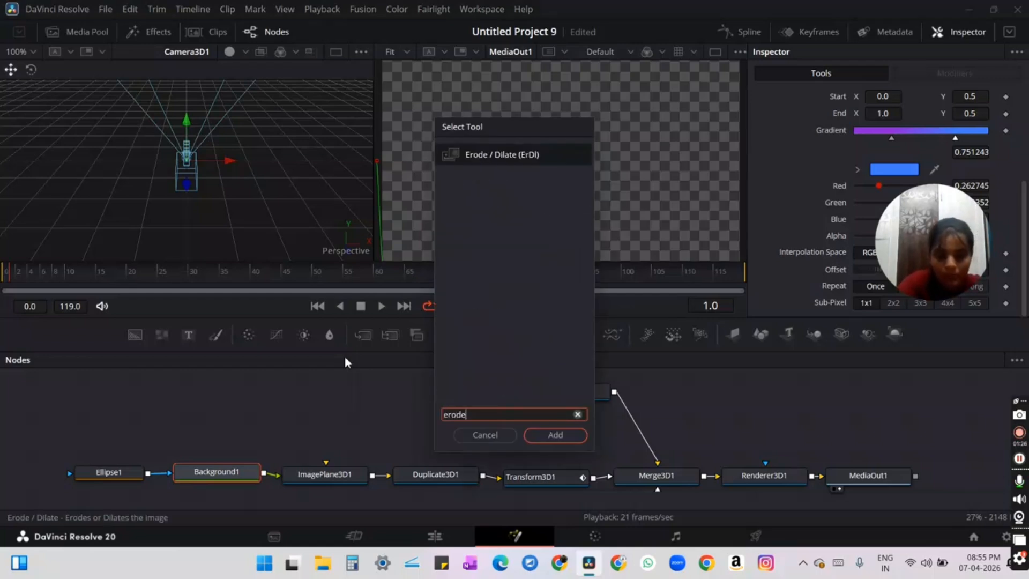
{"action": "key", "text": "Return"}
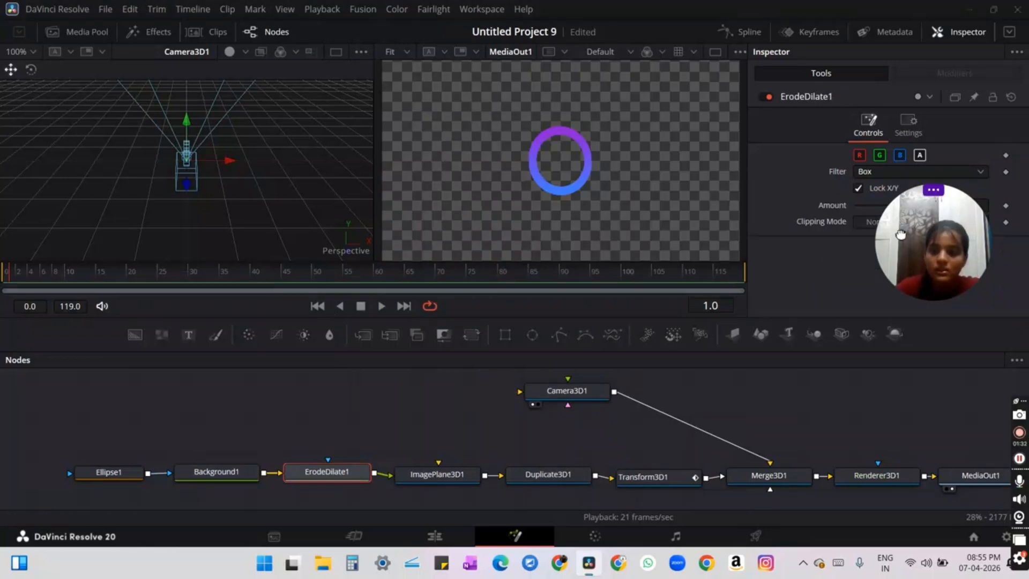
{"action": "left_click_drag", "start_coordinate": [898, 239], "coordinate": [862, 323]}
{"action": "left_click_drag", "start_coordinate": [900, 205], "coordinate": [927, 208]}
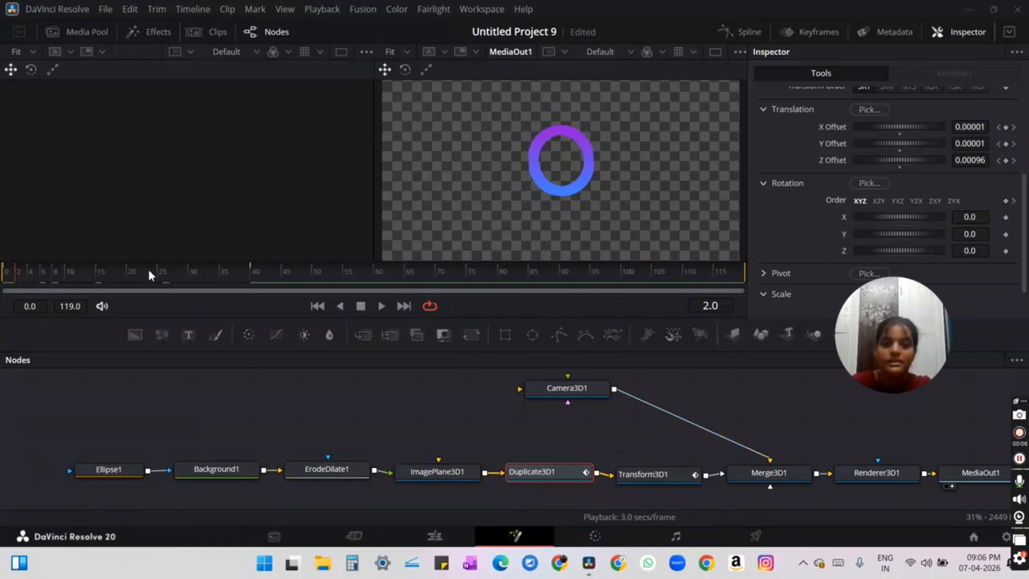
- Move the playhead back to frame 0 to examine the Duplicate 3D node's X, Y and Z offset keyframes
{"action": "left_click_drag", "start_coordinate": [161, 277], "coordinate": [2, 285]}
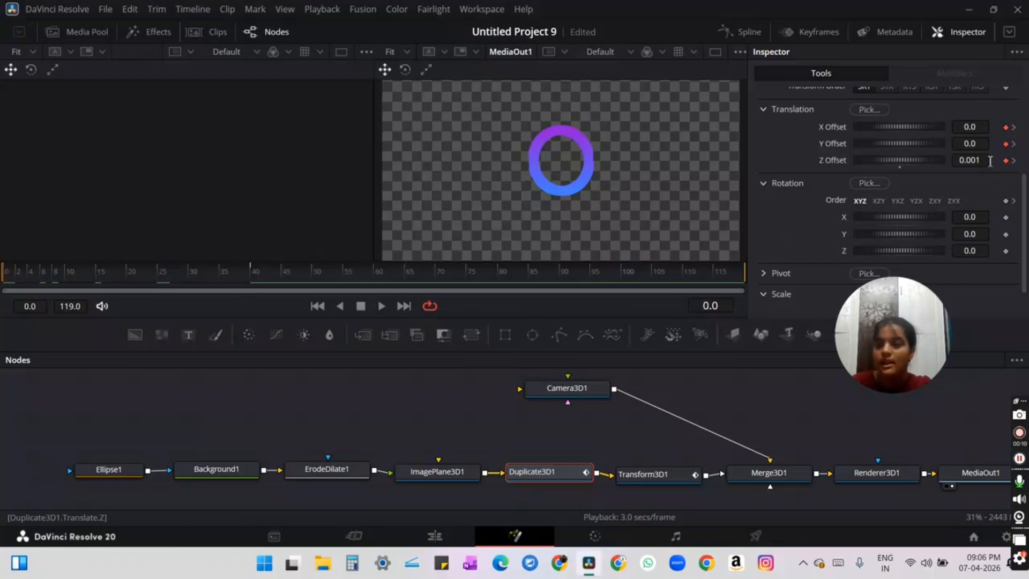